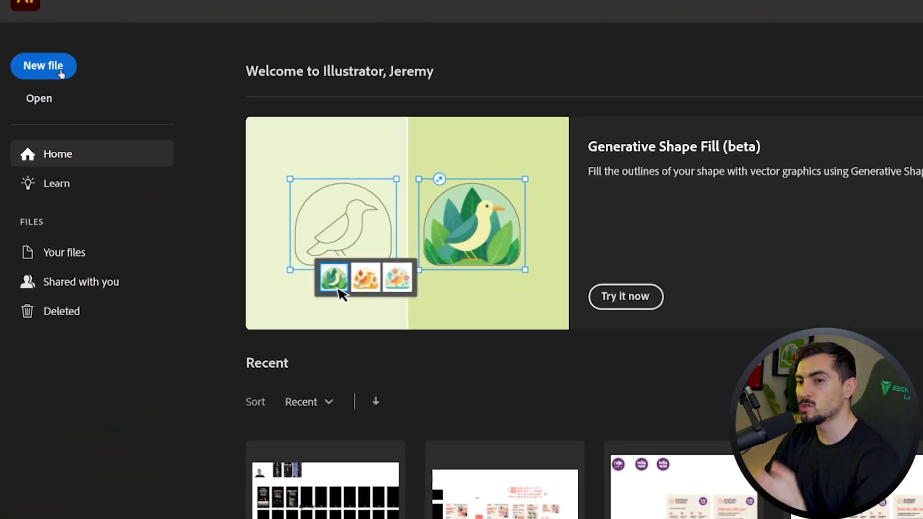
Start a new document and browse the Saved, Mobile, Web, Print and Art & Illustration presets before returning to the recent items
{"action": "left_click", "coordinate": [56, 70]}
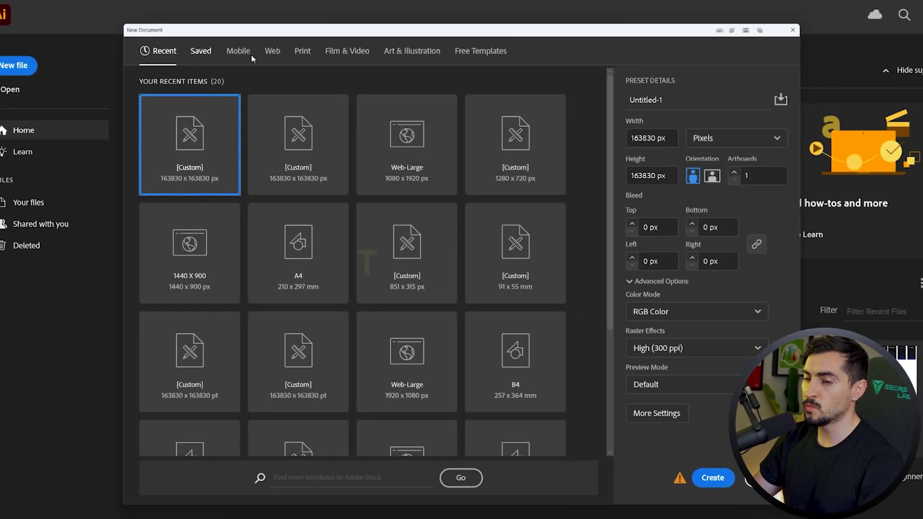
{"action": "left_click", "coordinate": [217, 55]}
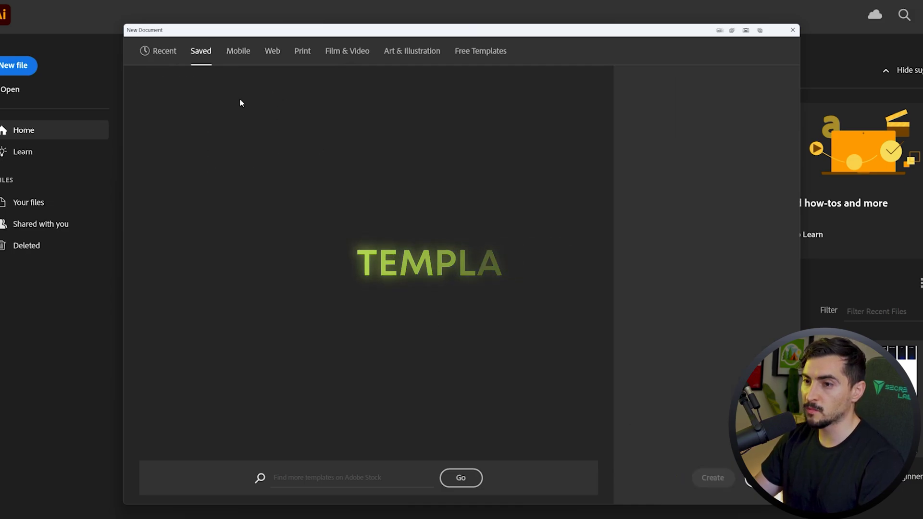
{"action": "left_click", "coordinate": [258, 55]}
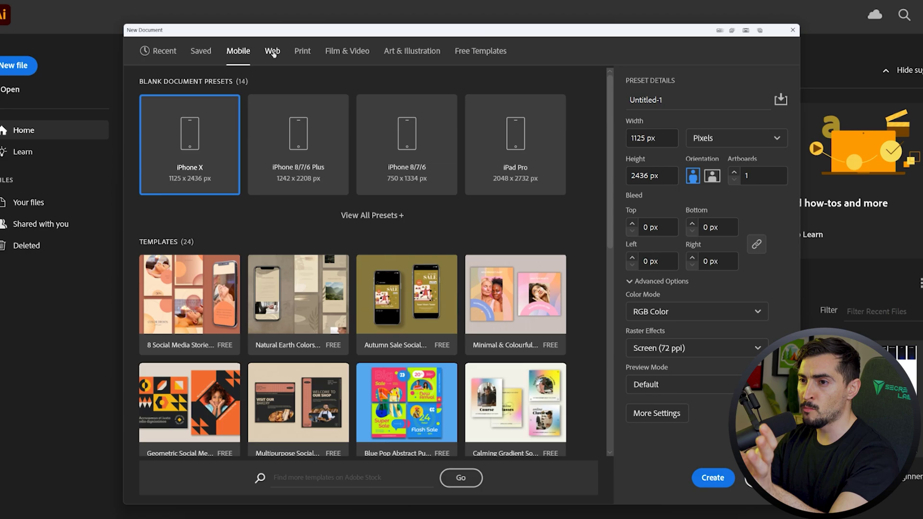
{"action": "left_click", "coordinate": [272, 52]}
{"action": "left_click", "coordinate": [303, 51]}
{"action": "left_click", "coordinate": [412, 51]}
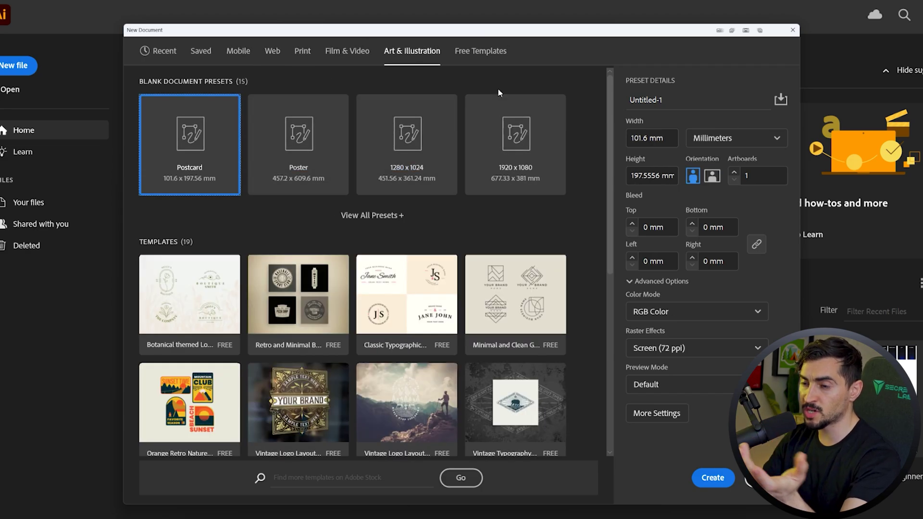
{"action": "scroll", "coordinate": [330, 226], "scroll_direction": "down", "scroll_amount": 3}
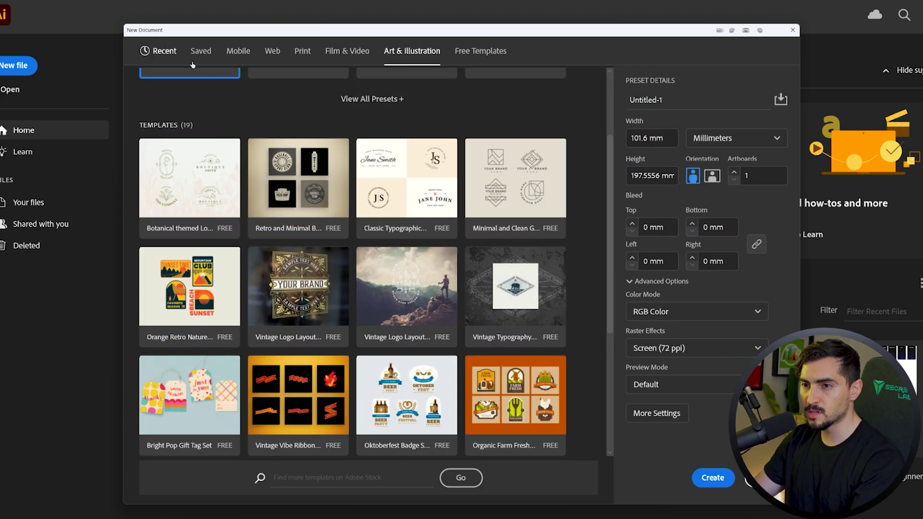
{"action": "left_click", "coordinate": [159, 51]}
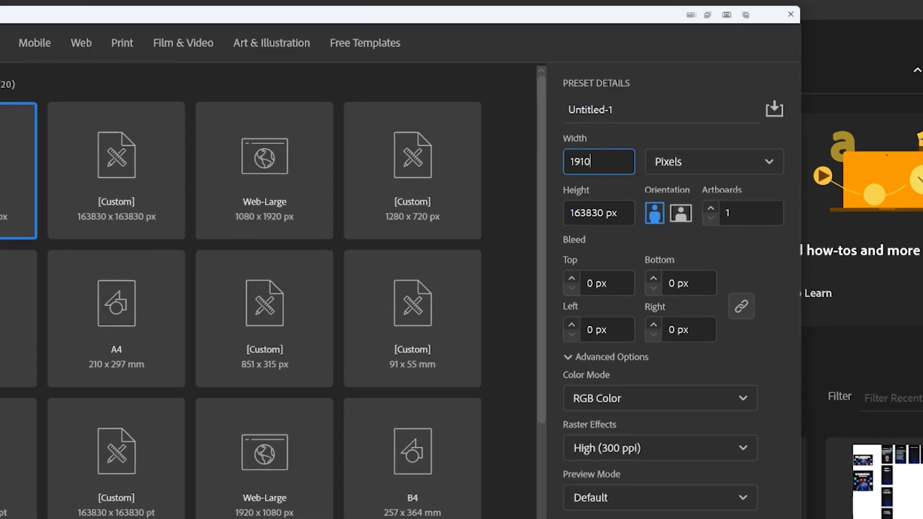
Set the new document's size to 1920 px wide by 1080 px high, with pixels as the unit
{"action": "key", "text": "Tab"}
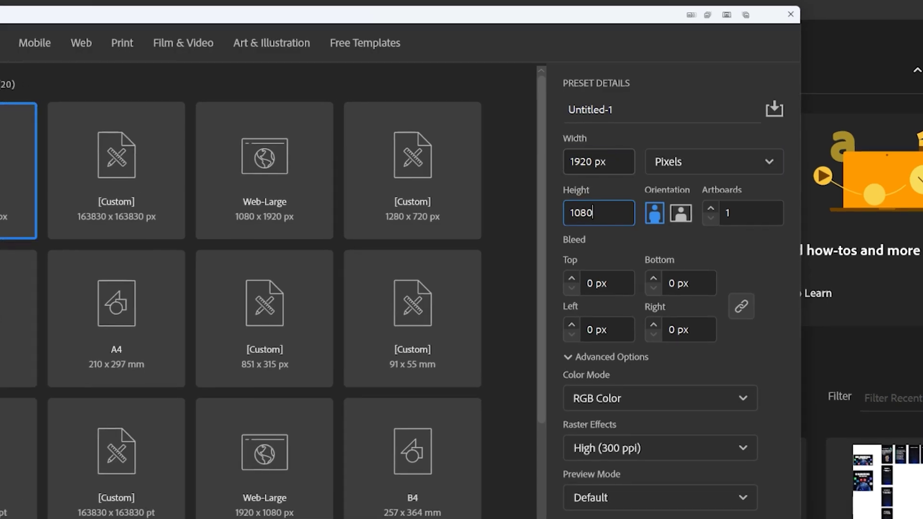
{"action": "left_click", "coordinate": [664, 159]}
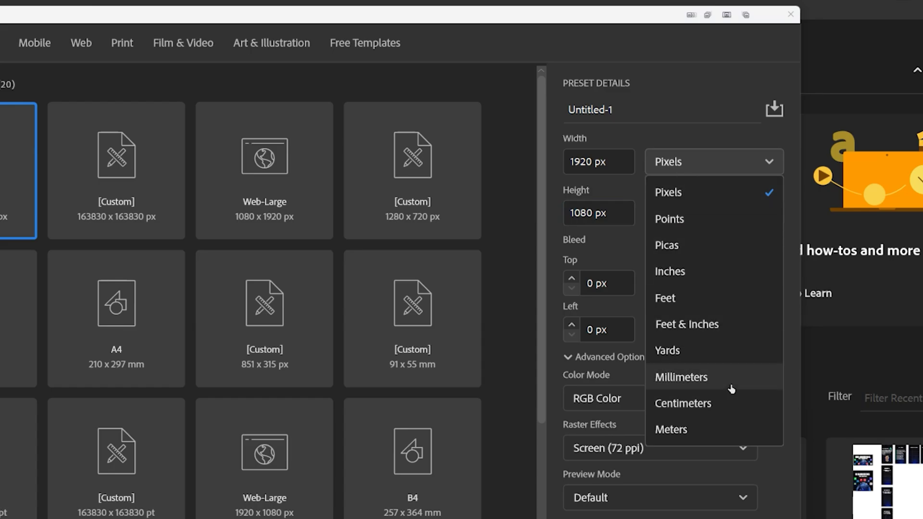
{"action": "left_click", "coordinate": [719, 190]}
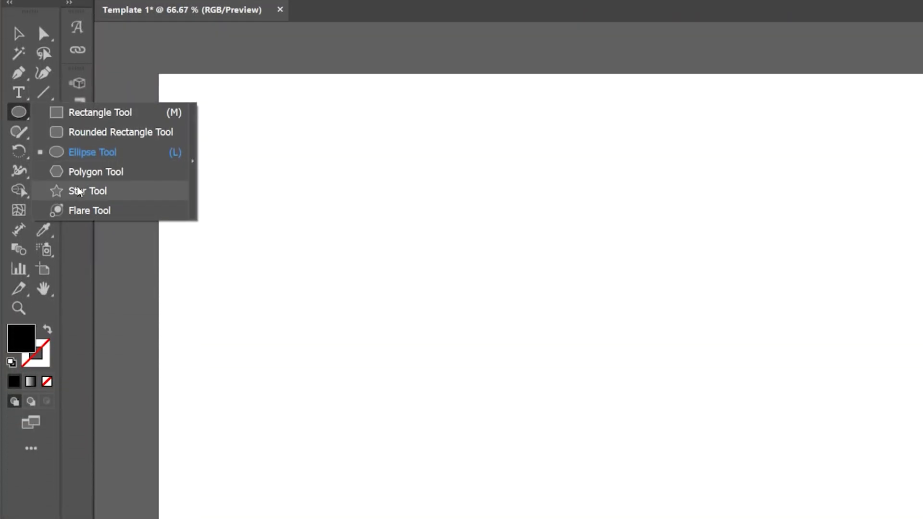
Draw a star on the blank artboard with the Star tool
{"action": "left_click", "coordinate": [78, 191]}
{"action": "left_click_drag", "start_coordinate": [493, 323], "coordinate": [554, 429]}
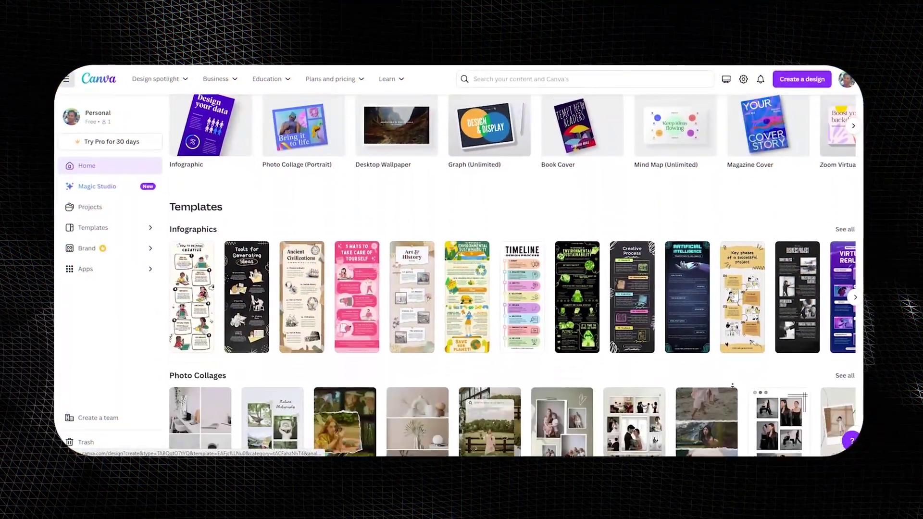
{"action": "scroll", "coordinate": [722, 358], "scroll_direction": "down", "scroll_amount": 4}
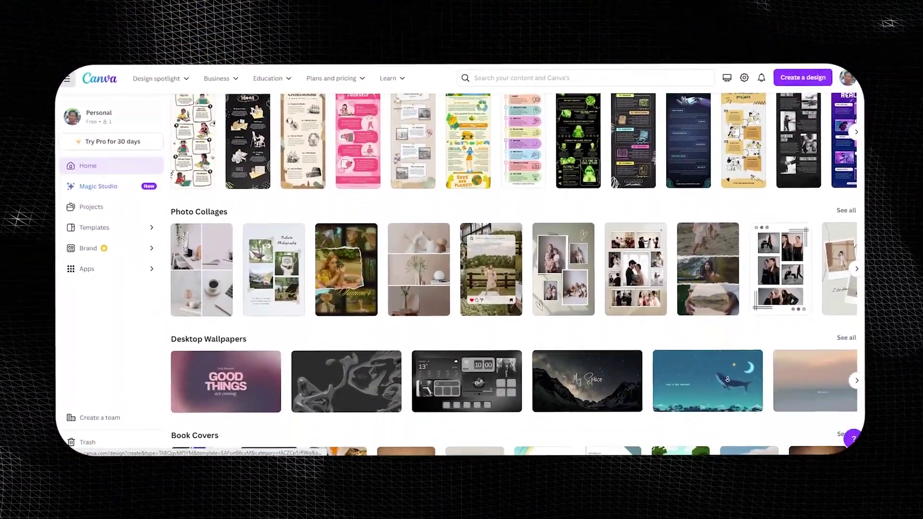
{"action": "scroll", "coordinate": [722, 358], "scroll_direction": "down", "scroll_amount": 1}
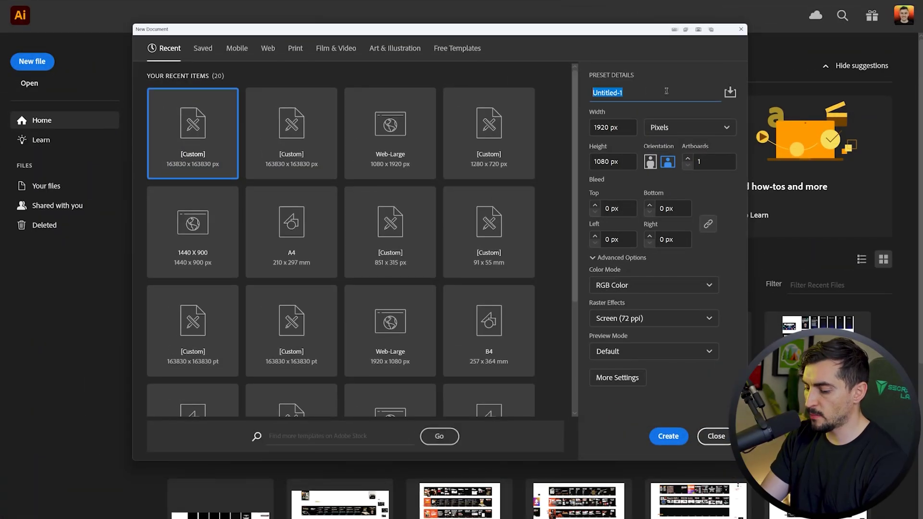
Name the new document Template 1
{"action": "type", "text": "emplate 1"}
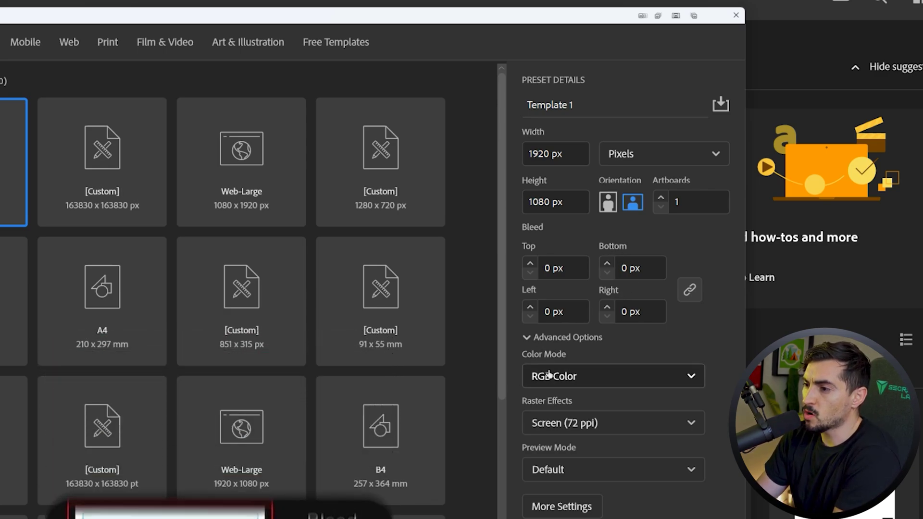
Examine the available color mode, raster effects and preview mode options for the new document
{"action": "left_click", "coordinate": [570, 375]}
{"action": "left_click", "coordinate": [651, 346]}
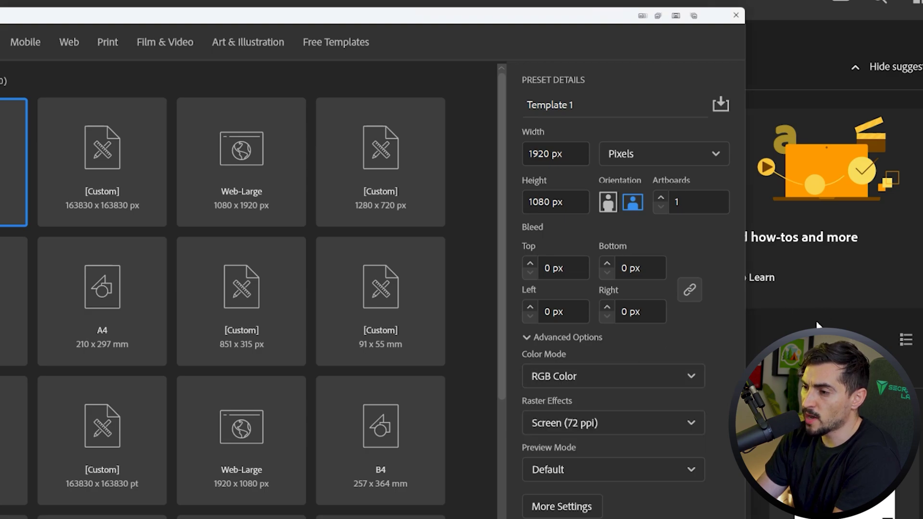
{"action": "left_click", "coordinate": [581, 418]}
{"action": "left_click", "coordinate": [670, 404]}
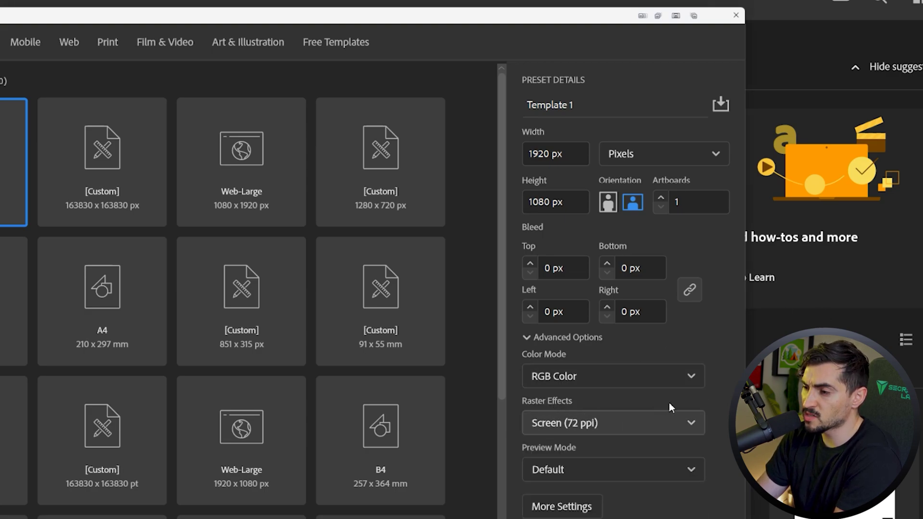
{"action": "left_click", "coordinate": [630, 424]}
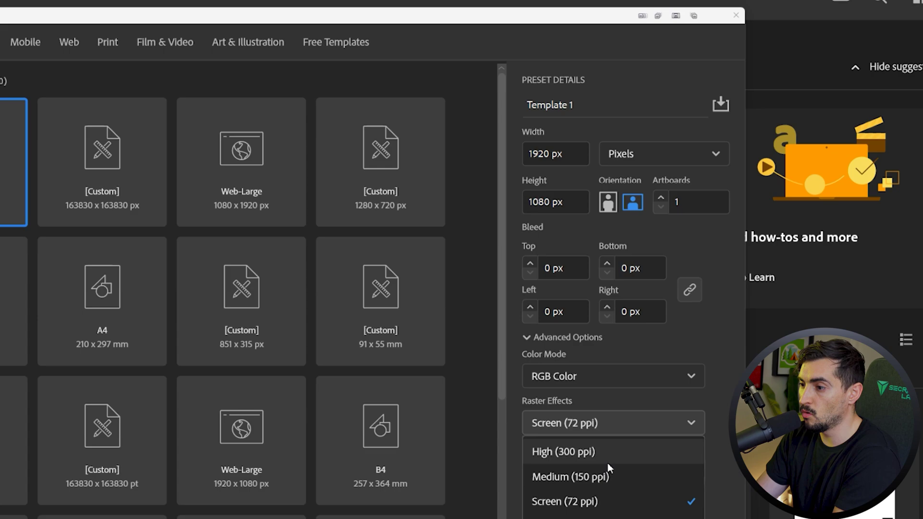
{"action": "left_click", "coordinate": [667, 397]}
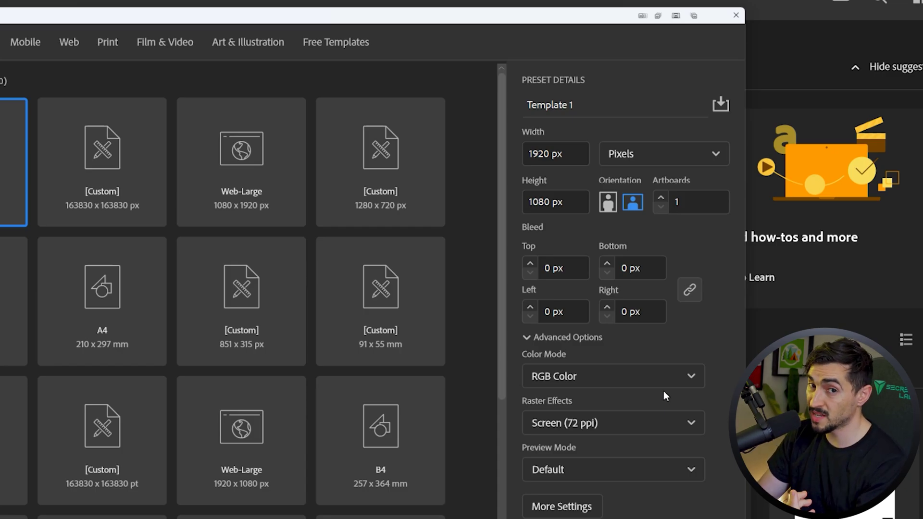
{"action": "left_click", "coordinate": [547, 469]}
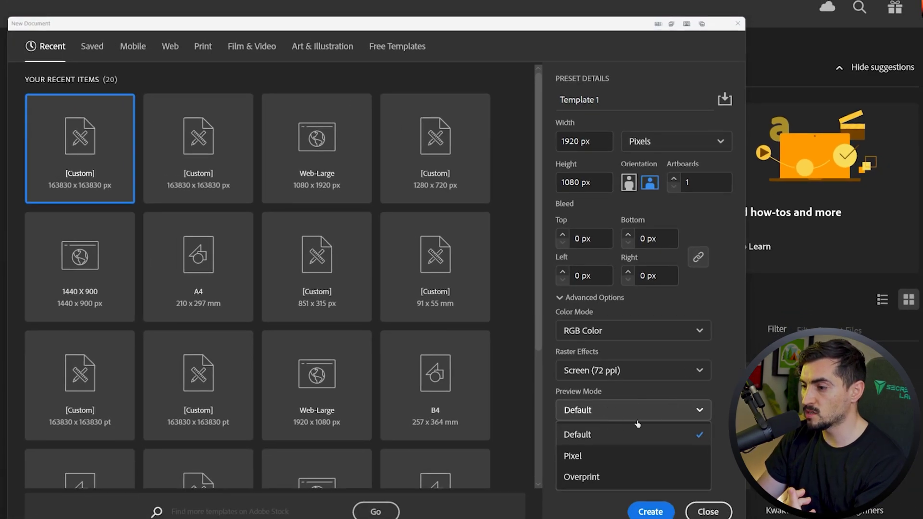
{"action": "left_click", "coordinate": [624, 406]}
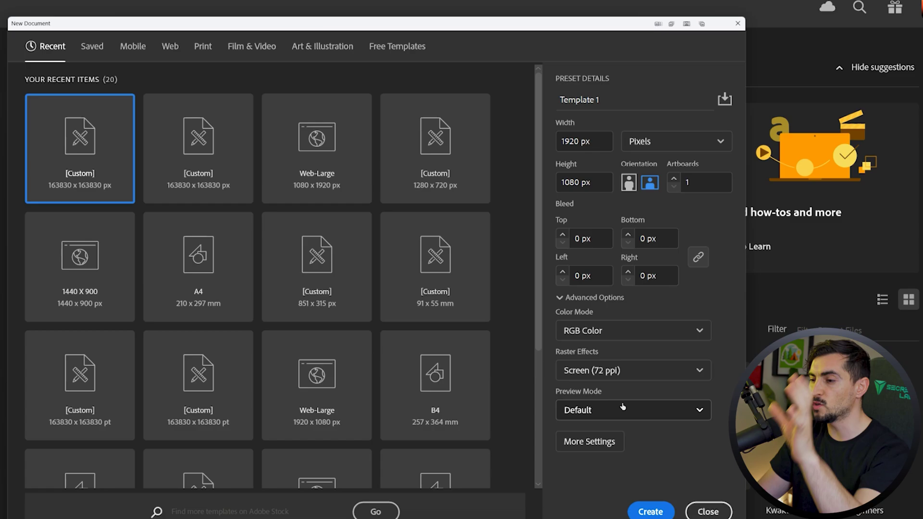
Check the additional document settings without changing them, and create the Template 1 document
{"action": "left_click", "coordinate": [611, 441]}
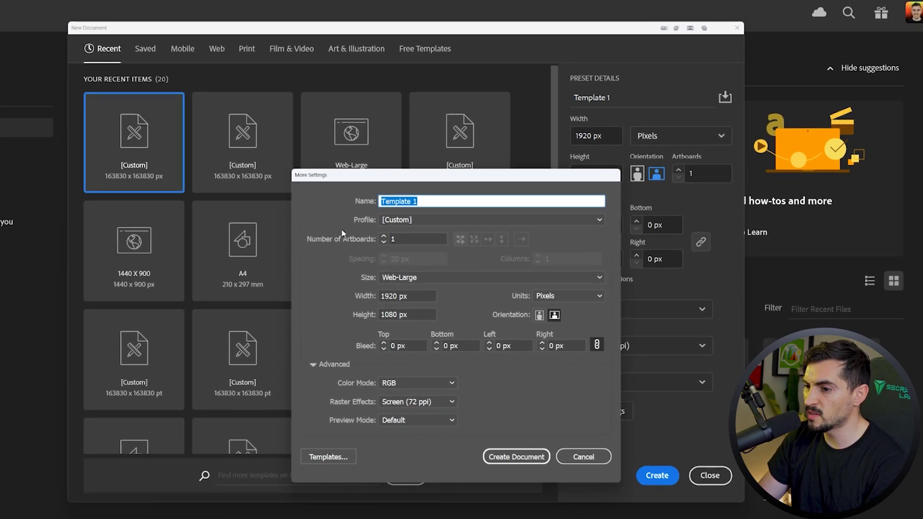
{"action": "key", "text": "Escape"}
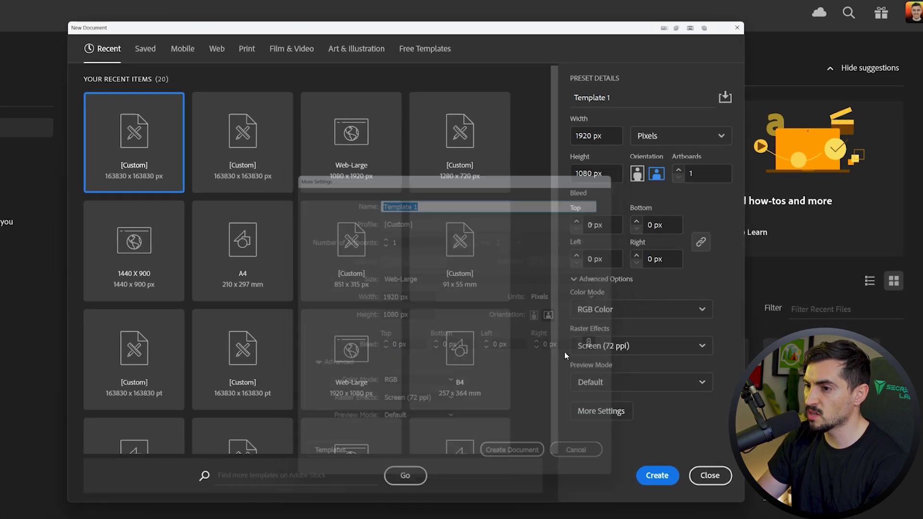
{"action": "left_click", "coordinate": [657, 475]}
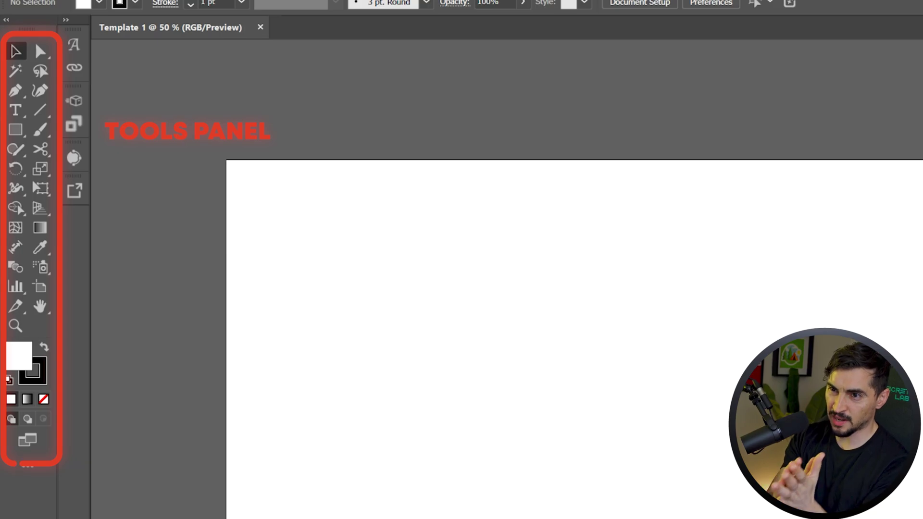
Look through the application's main menus, from File across to Help
{"action": "left_click", "coordinate": [83, 14]}
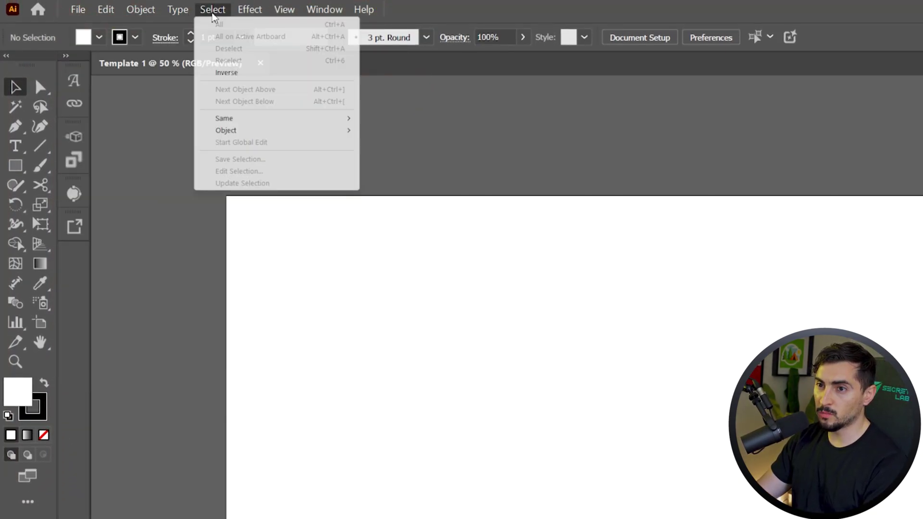
{"action": "mouse_move", "coordinate": [254, 18]}
{"action": "mouse_move", "coordinate": [375, 18]}
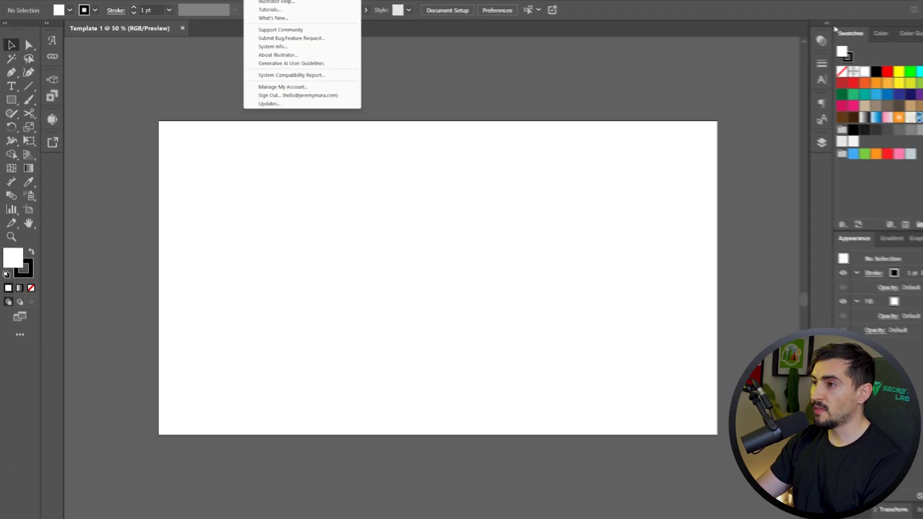
{"action": "left_click", "coordinate": [807, 24]}
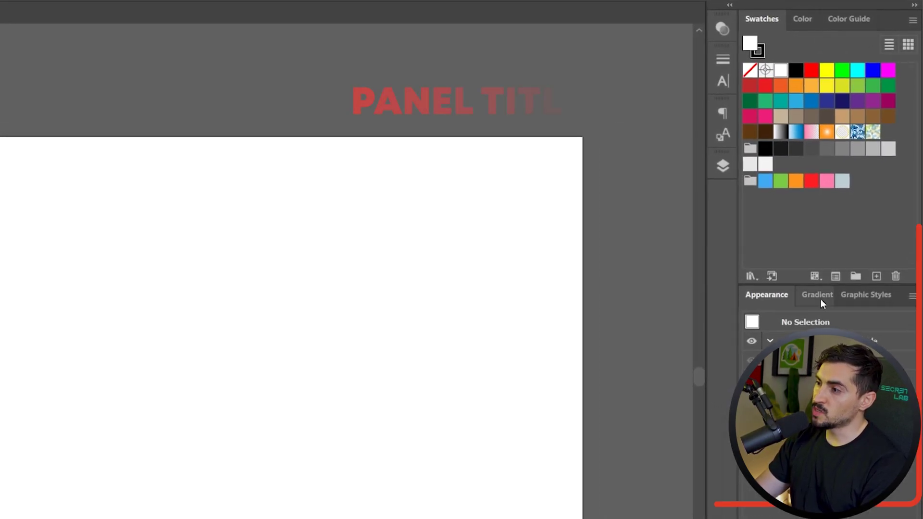
View the Gradient, Graphic Styles, Character and Transparency panels, and expand the collapsed panel dock
{"action": "left_click", "coordinate": [817, 295]}
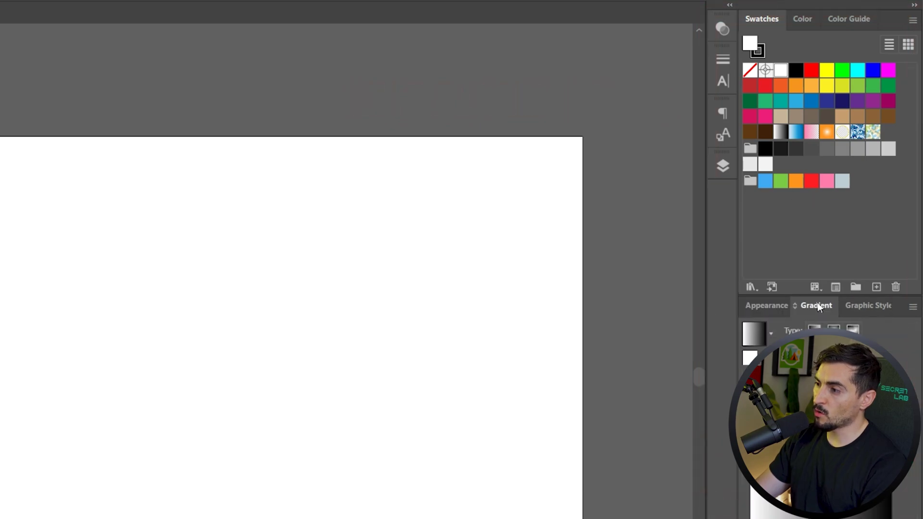
{"action": "left_click", "coordinate": [866, 294]}
{"action": "left_click", "coordinate": [722, 81]}
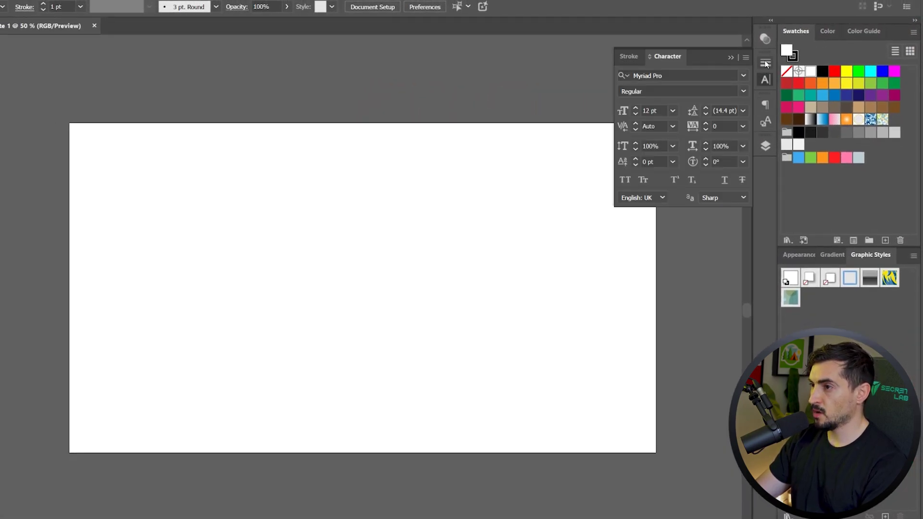
{"action": "left_click", "coordinate": [765, 39]}
{"action": "left_click", "coordinate": [771, 20]}
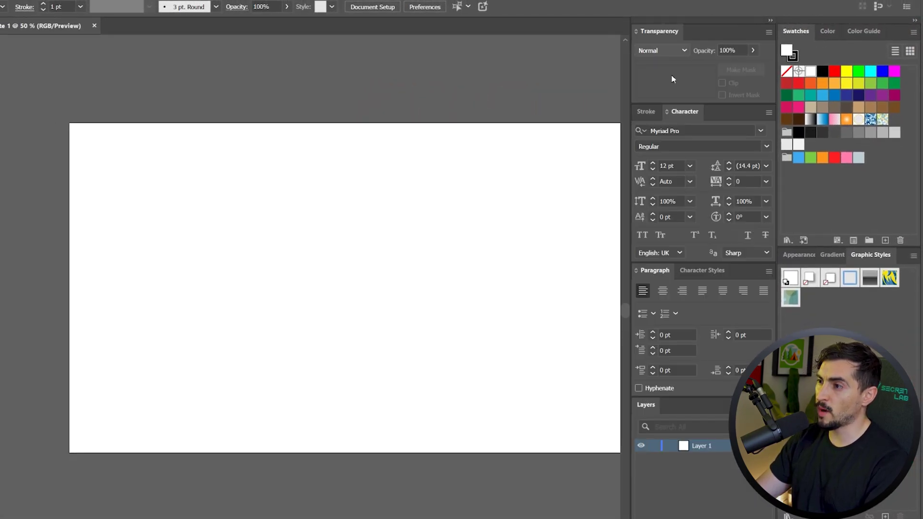
Detach the Transparency and Swatches panels from their docks and regroup them above the Color Guide panel
{"action": "left_click_drag", "start_coordinate": [671, 31], "coordinate": [102, 171]}
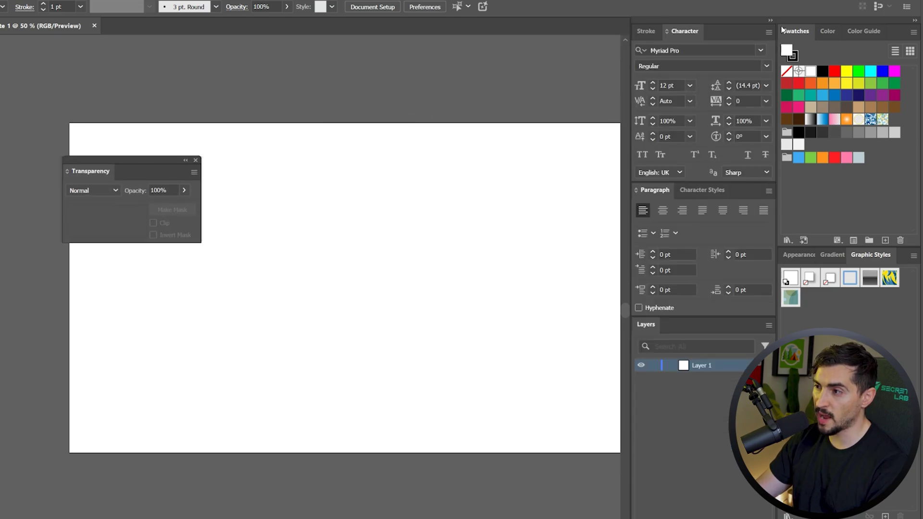
{"action": "left_click_drag", "start_coordinate": [796, 31], "coordinate": [385, 112]}
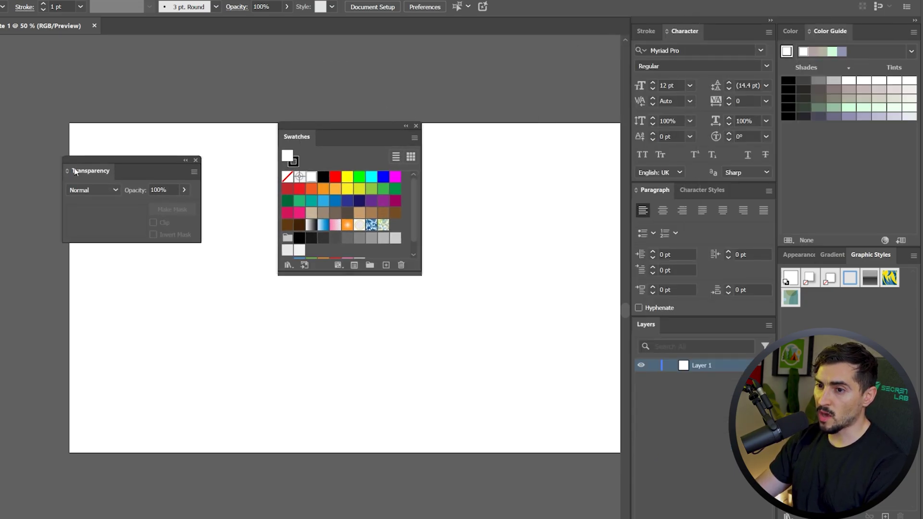
{"action": "left_click_drag", "start_coordinate": [75, 172], "coordinate": [850, 13]}
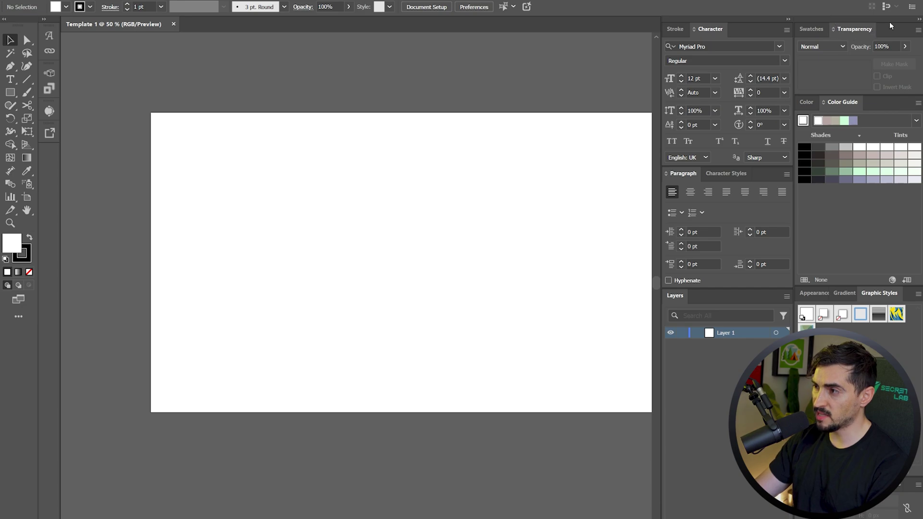
Collapse the dock holding the Character, Paragraph and Layers panels to icons
{"action": "left_click", "coordinate": [789, 20]}
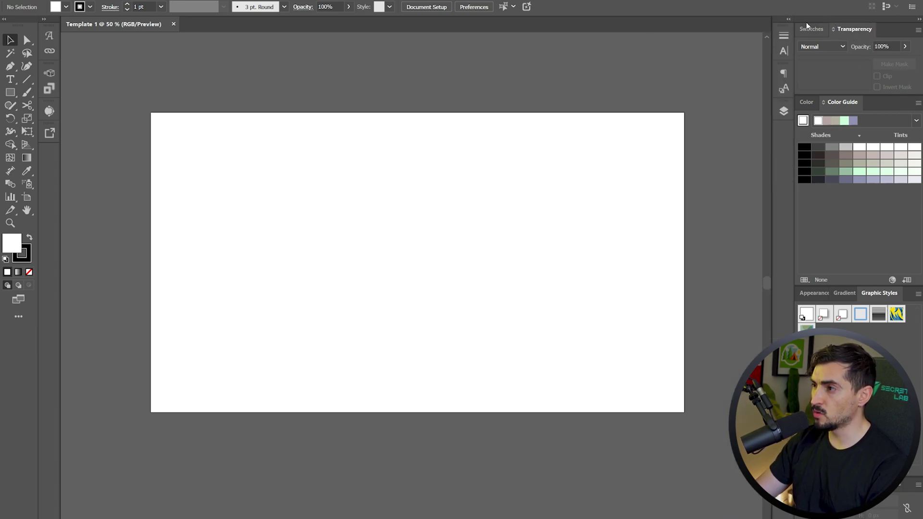
{"action": "left_click", "coordinate": [789, 20]}
{"action": "left_click", "coordinate": [788, 20]}
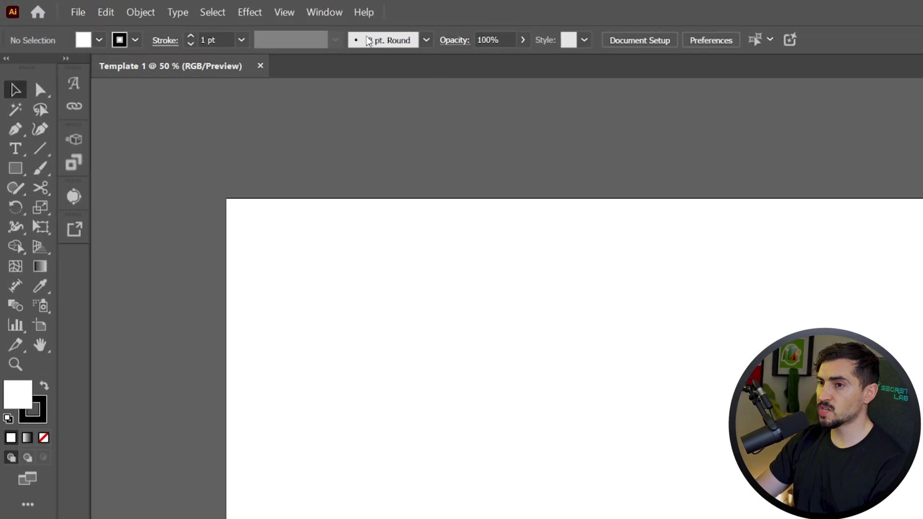
Try out the Essentials workspace and the Web workspace
{"action": "left_click", "coordinate": [319, 12]}
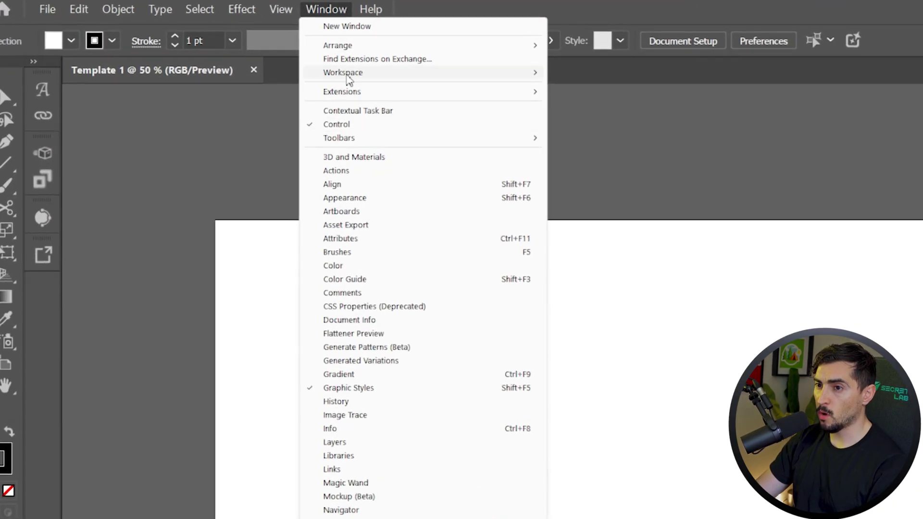
{"action": "mouse_move", "coordinate": [366, 68]}
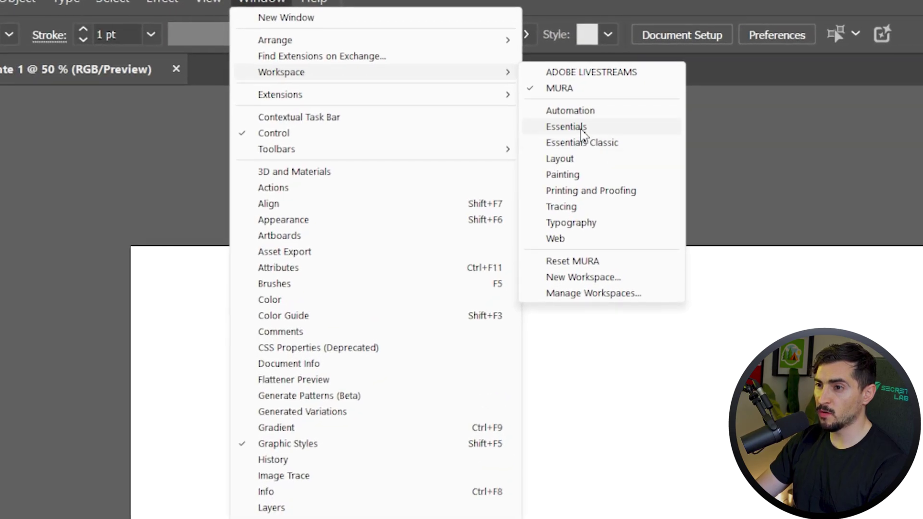
{"action": "left_click", "coordinate": [584, 119]}
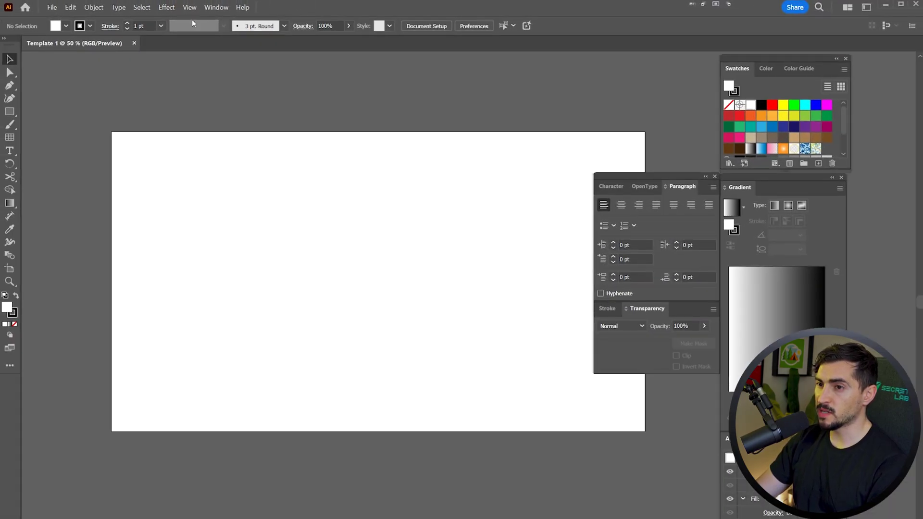
{"action": "left_click", "coordinate": [263, 2]}
{"action": "mouse_move", "coordinate": [237, 46]}
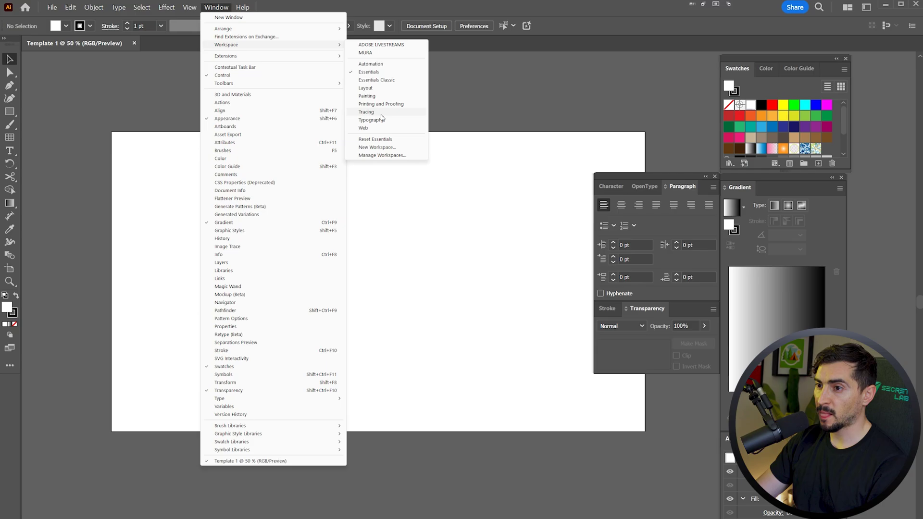
{"action": "left_click", "coordinate": [374, 128]}
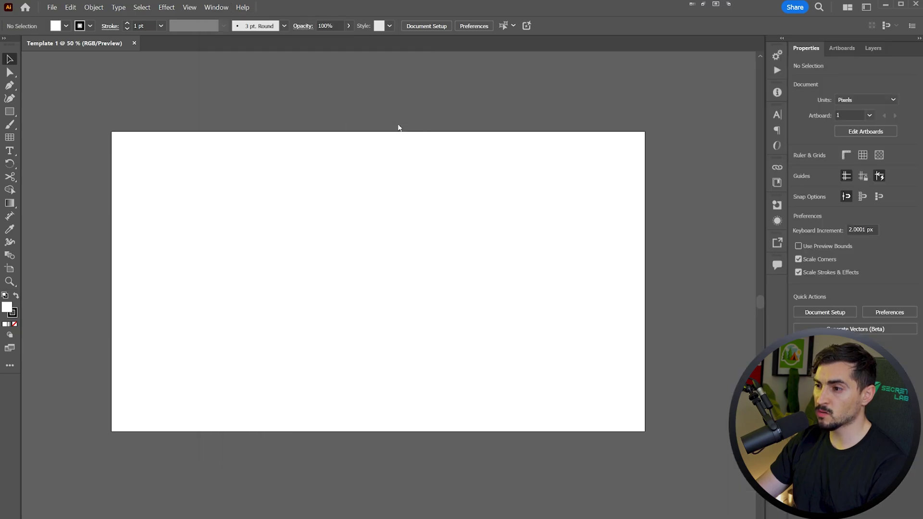
Open the dialog for naming a new workspace and cancel it
{"action": "left_click", "coordinate": [220, 12]}
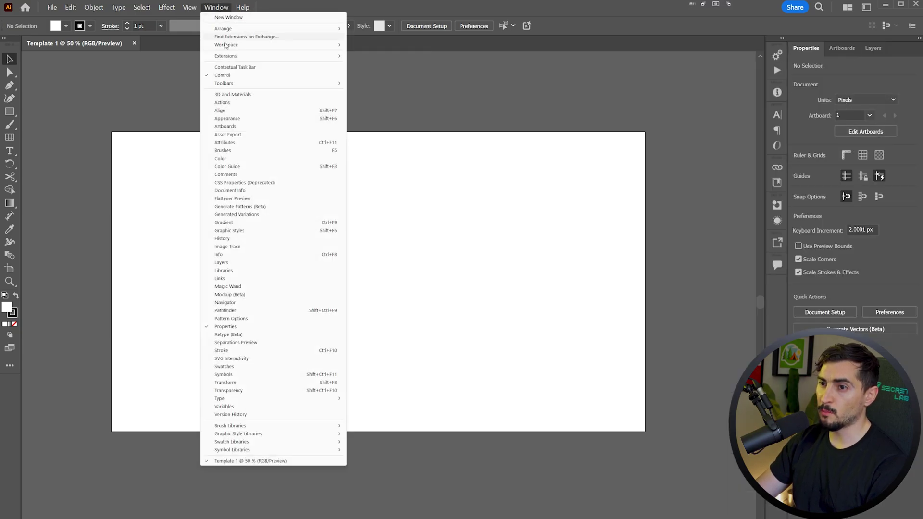
{"action": "mouse_move", "coordinate": [227, 44]}
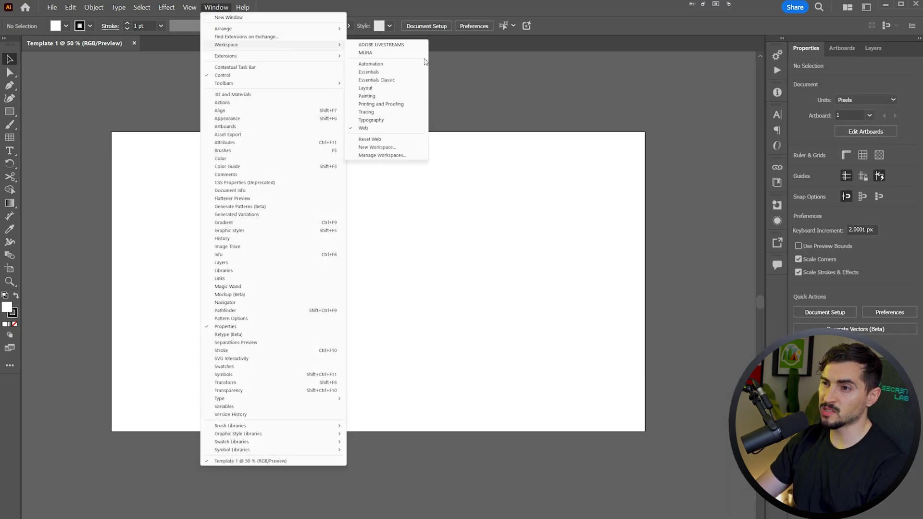
{"action": "left_click", "coordinate": [376, 148]}
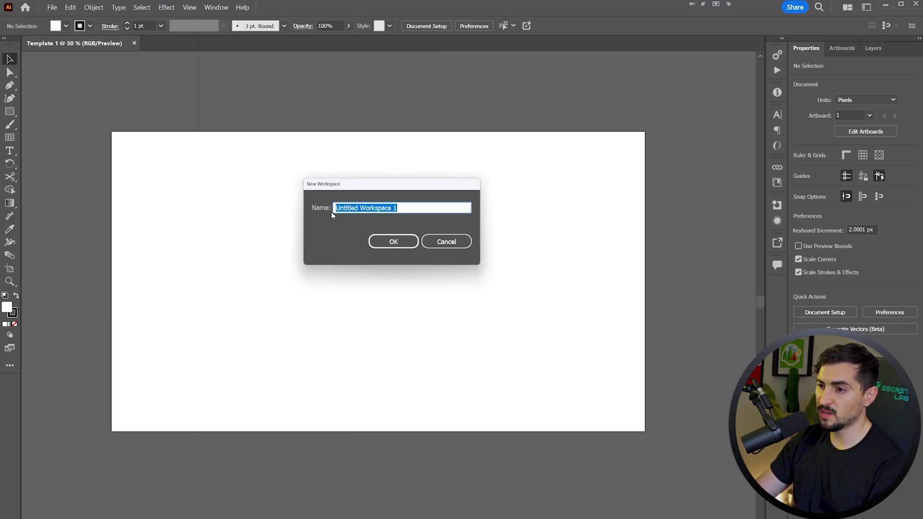
{"action": "type", "text": "243"}
{"action": "left_click", "coordinate": [439, 242]}
Switch the workspace back to the custom MURA layout
{"action": "left_click", "coordinate": [215, 9]}
{"action": "mouse_move", "coordinate": [228, 44]}
{"action": "left_click", "coordinate": [391, 53]}
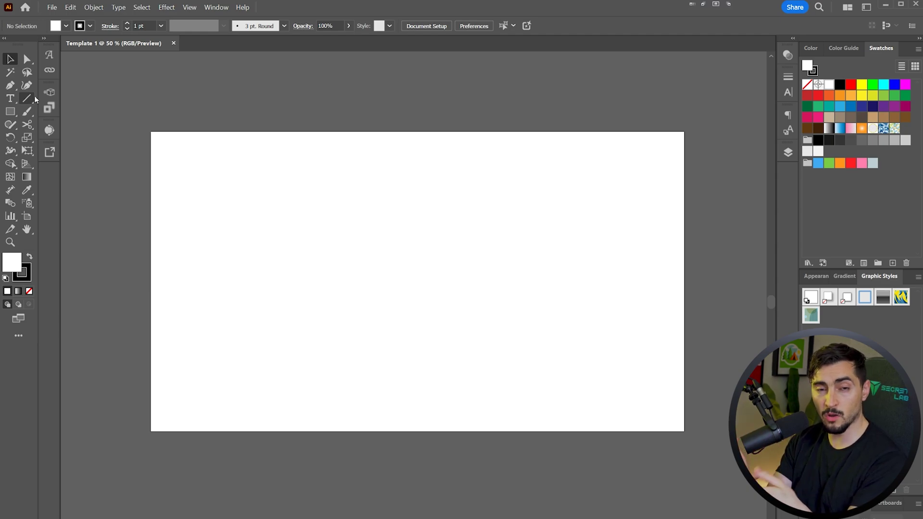
Add a placeholder "Lorem ipsum" point text near the artboard's middle and scale it up to about 103 pt
{"action": "key", "text": "t"}
{"action": "left_click", "coordinate": [331, 235]}
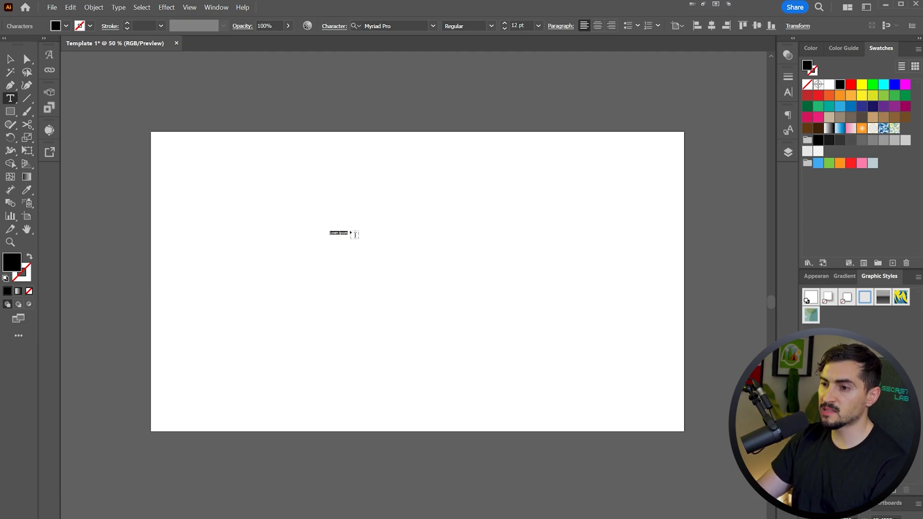
{"action": "key", "text": "Escape"}
{"action": "left_click_drag", "start_coordinate": [349, 237], "coordinate": [457, 290]}
{"action": "scroll", "coordinate": [450, 270], "scroll_direction": "up", "scroll_amount": 1}
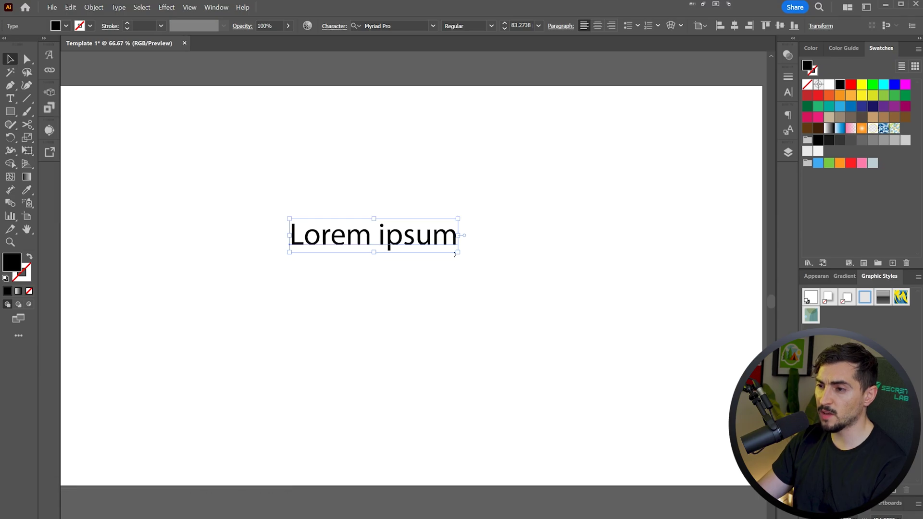
{"action": "left_click_drag", "start_coordinate": [456, 251], "coordinate": [519, 306]}
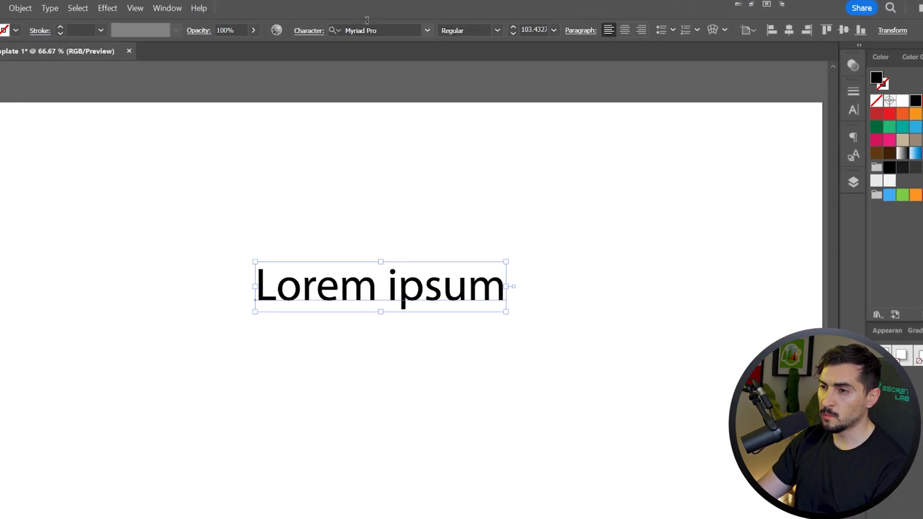
Set the "Lorem ipsum" text's font to Bahnschrift and move it to the artboard's upper-left area
{"action": "left_click", "coordinate": [367, 24]}
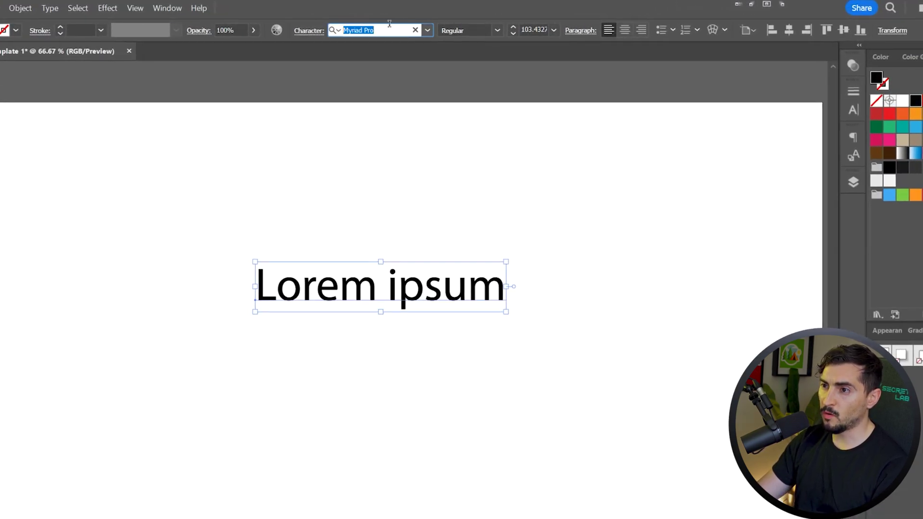
{"action": "left_click", "coordinate": [428, 31]}
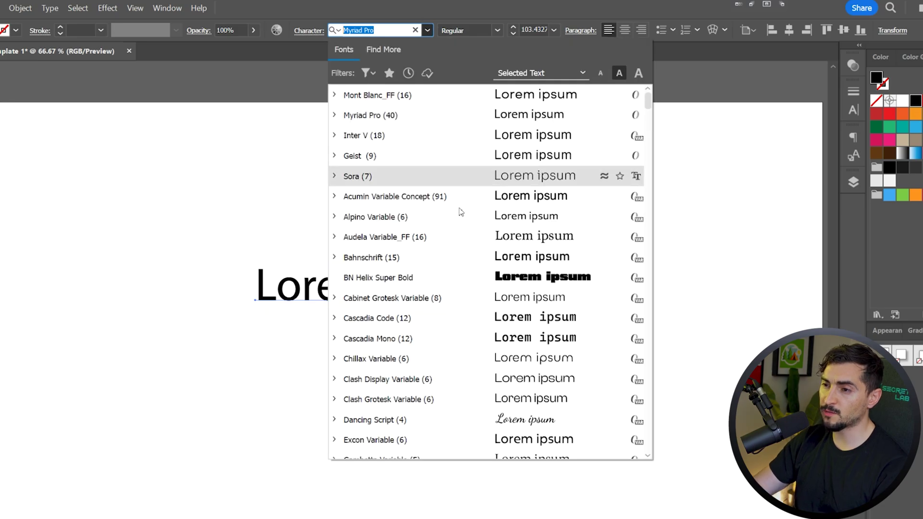
{"action": "left_click", "coordinate": [368, 257]}
{"action": "left_click_drag", "start_coordinate": [348, 305], "coordinate": [180, 233]}
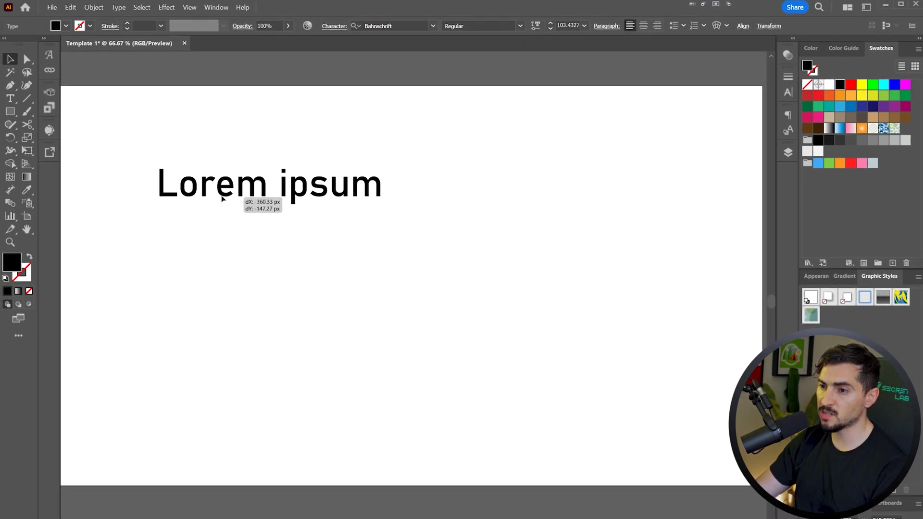
{"action": "left_click_drag", "start_coordinate": [479, 179], "coordinate": [494, 169]}
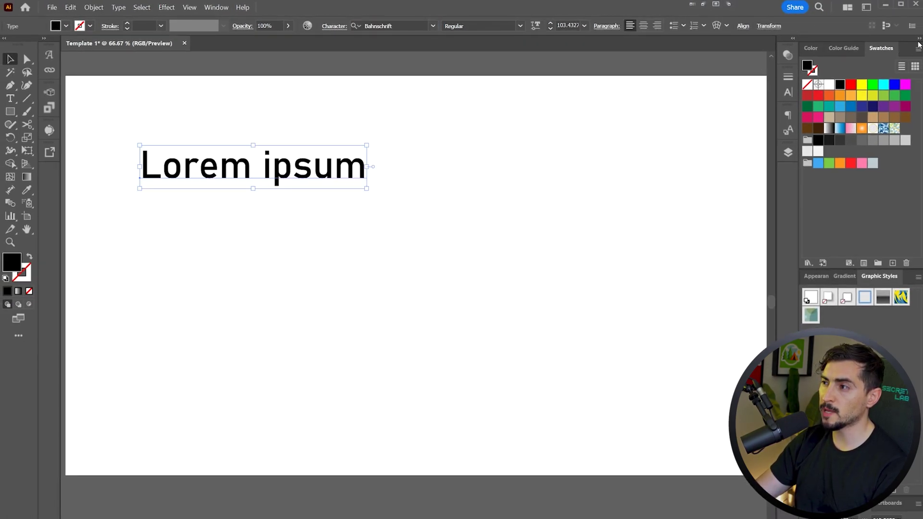
Collapse the dock holding Swatches and Graphic Styles to icons, and place a copy of the text below the original
{"action": "left_click", "coordinate": [919, 39]}
{"action": "left_click_drag", "start_coordinate": [313, 162], "coordinate": [331, 269]}
{"action": "left_click_drag", "start_coordinate": [247, 234], "coordinate": [374, 216]}
{"action": "left_click_drag", "start_coordinate": [484, 204], "coordinate": [315, 309]}
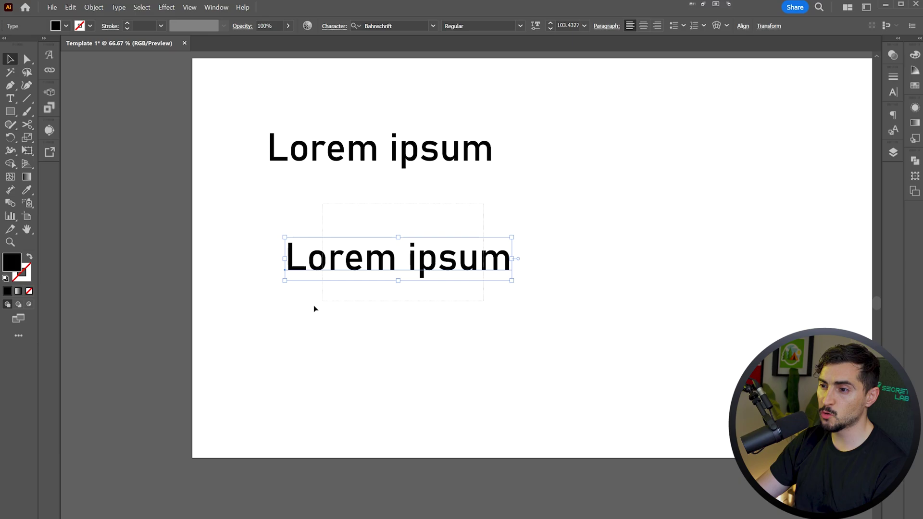
Set the copied text to BN Helix Super Bold and a further copy below it to Clash Display Variable Bold
{"action": "left_click", "coordinate": [433, 28]}
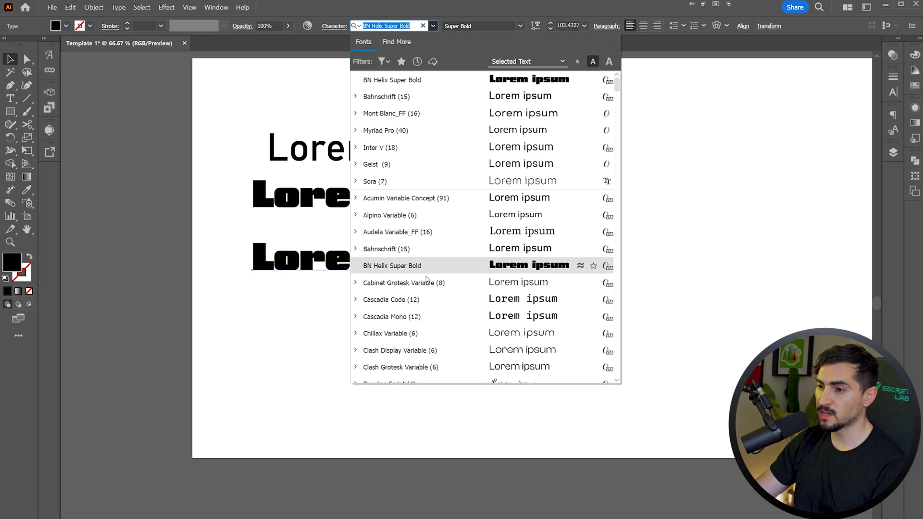
{"action": "scroll", "coordinate": [426, 279], "scroll_direction": "down", "scroll_amount": 2}
{"action": "left_click", "coordinate": [424, 247]}
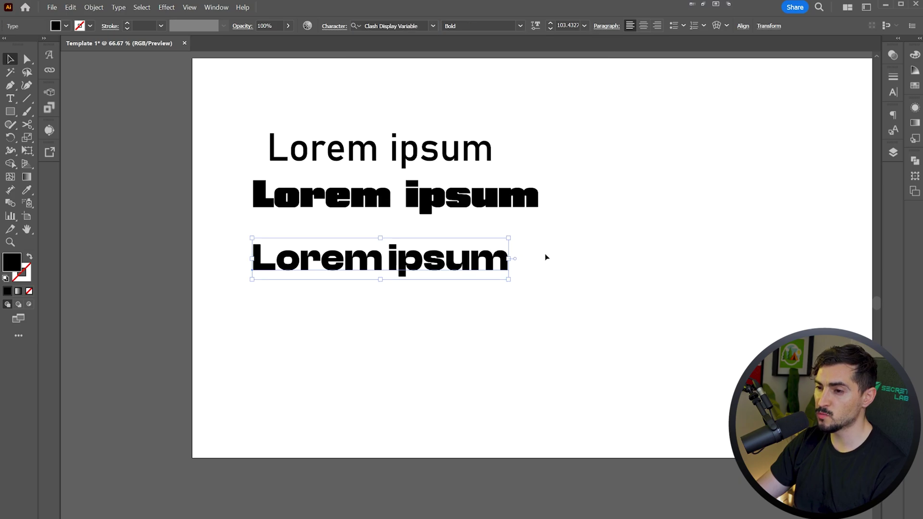
{"action": "left_click_drag", "start_coordinate": [465, 258], "coordinate": [471, 273]}
{"action": "left_click_drag", "start_coordinate": [562, 237], "coordinate": [545, 244]}
Replace the wording of the lowest text, in Clash Display Variable, with "Hello Creators"
{"action": "scroll", "coordinate": [339, 302], "scroll_direction": "up", "scroll_amount": 1}
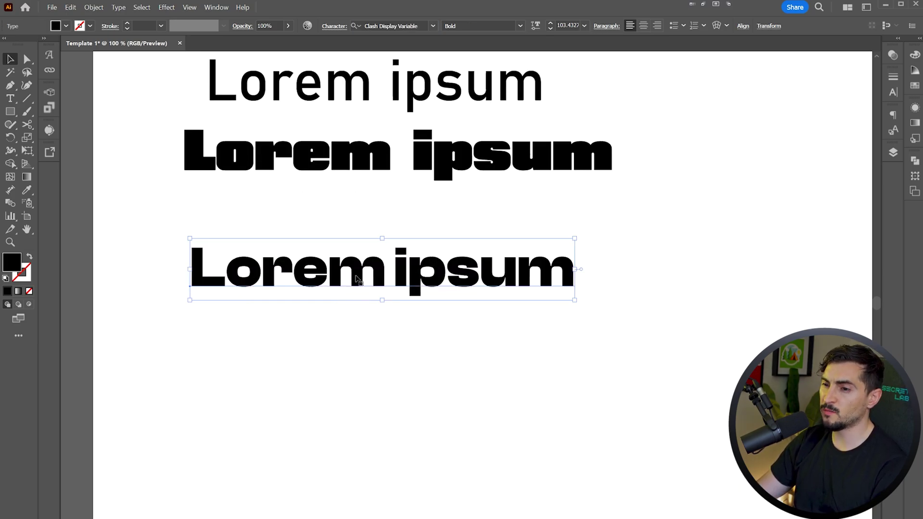
{"action": "double_click", "coordinate": [339, 258]}
{"action": "left_click", "coordinate": [302, 263]}
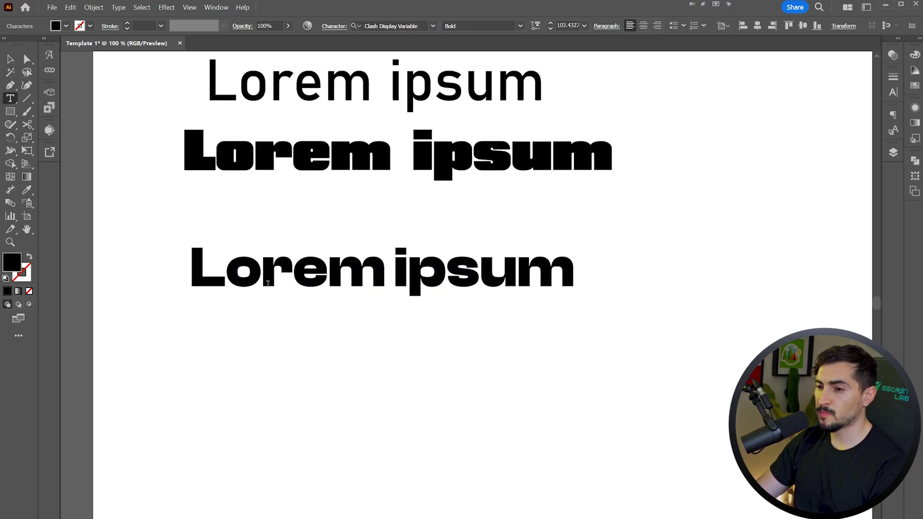
{"action": "left_click_drag", "start_coordinate": [263, 266], "coordinate": [454, 276]}
{"action": "key", "text": "ctrl+a"}
{"action": "type", "text": "HellO"}
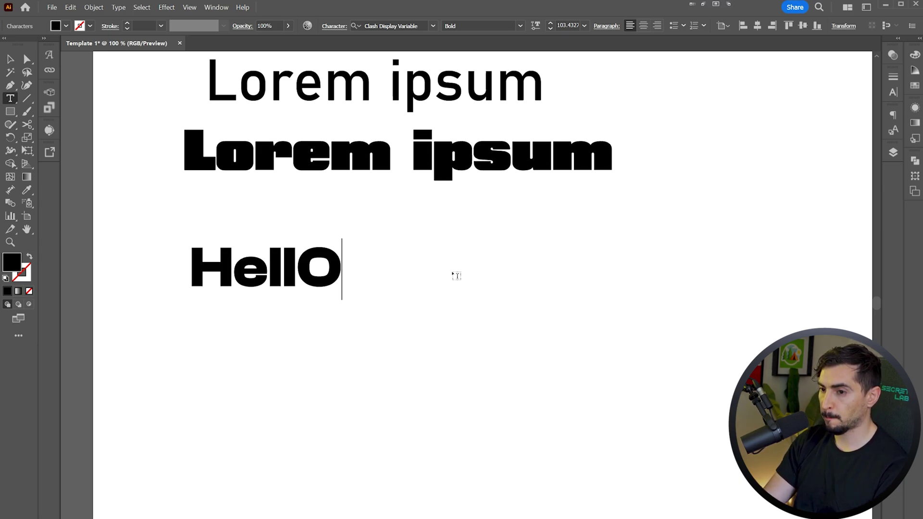
{"action": "key", "text": "BackSpace"}
{"action": "type", "text": "o Creatore"}
{"action": "key", "text": "Escape"}
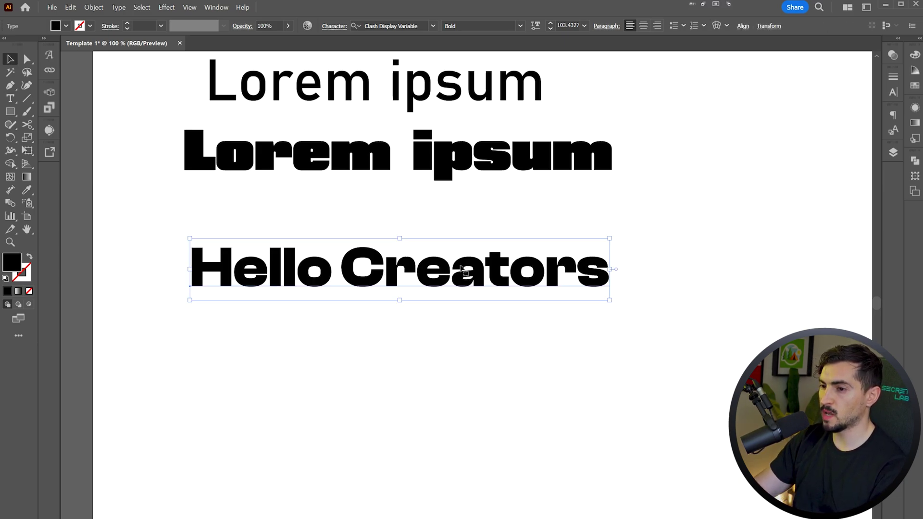
Open the Character panel and detach it from its dock, placing it beside the "Hello Creators" text
{"action": "left_click_drag", "start_coordinate": [488, 246], "coordinate": [431, 226]}
{"action": "key", "text": "ctrl+plus"}
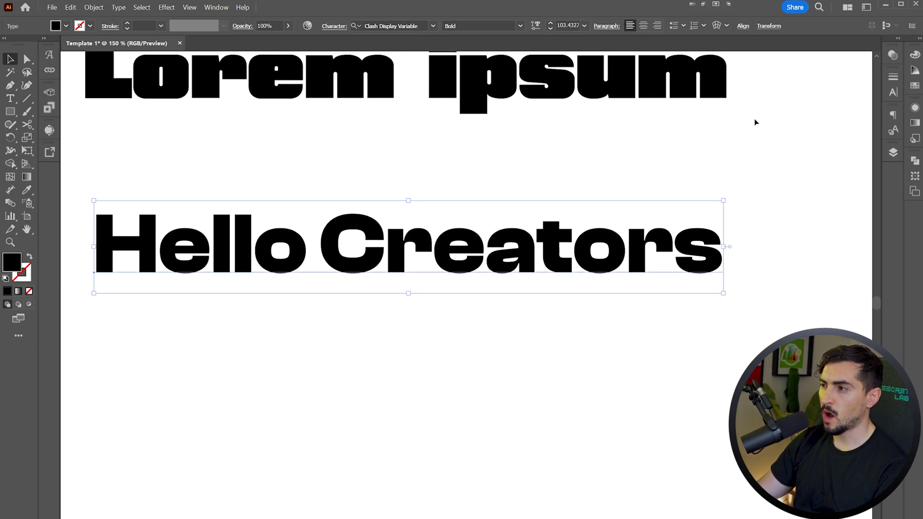
{"action": "left_click", "coordinate": [894, 95]}
{"action": "mouse_move", "coordinate": [796, 72]}
{"action": "left_mouse_down"}
{"action": "mouse_move", "coordinate": [695, 211]}
{"action": "mouse_move", "coordinate": [596, 176]}
{"action": "mouse_move", "coordinate": [740, 146]}
{"action": "left_mouse_up"}
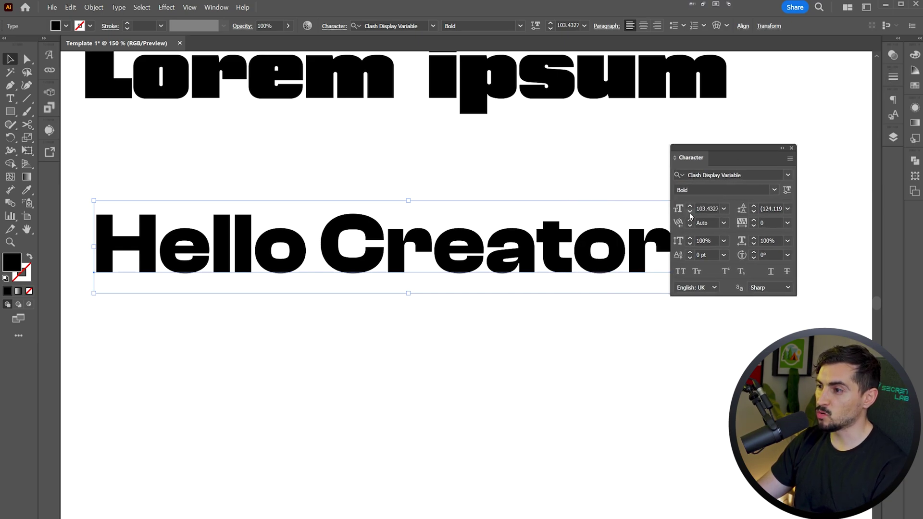
Set the "Hello Creators" font size to 90 pt
{"action": "left_click", "coordinate": [691, 212]}
{"action": "left_click", "coordinate": [690, 212], "text": "shift"}
{"action": "left_click", "coordinate": [691, 212], "text": "shift"}
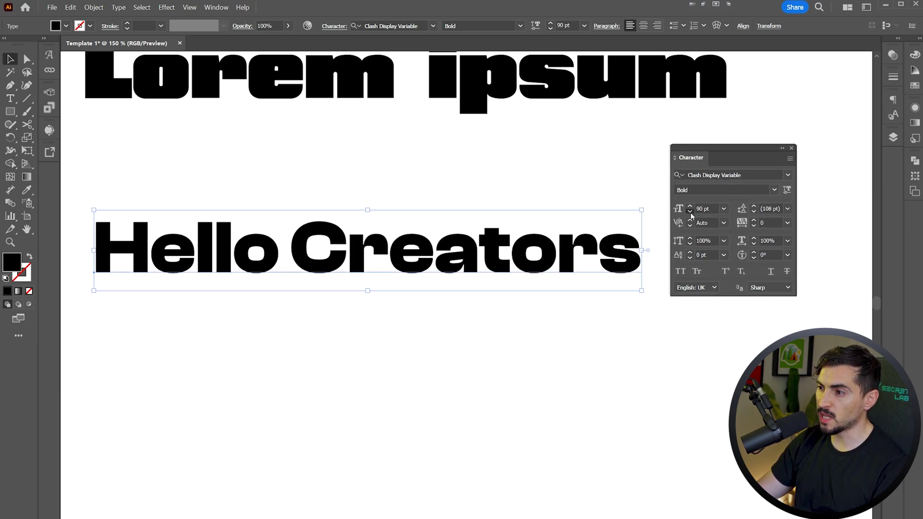
{"action": "left_click", "coordinate": [691, 212], "text": "shift"}
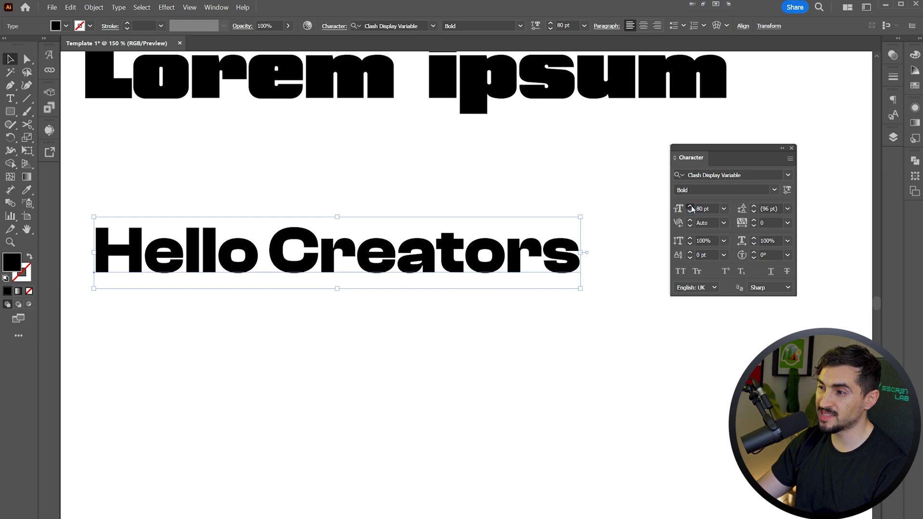
{"action": "left_click", "coordinate": [691, 206]}
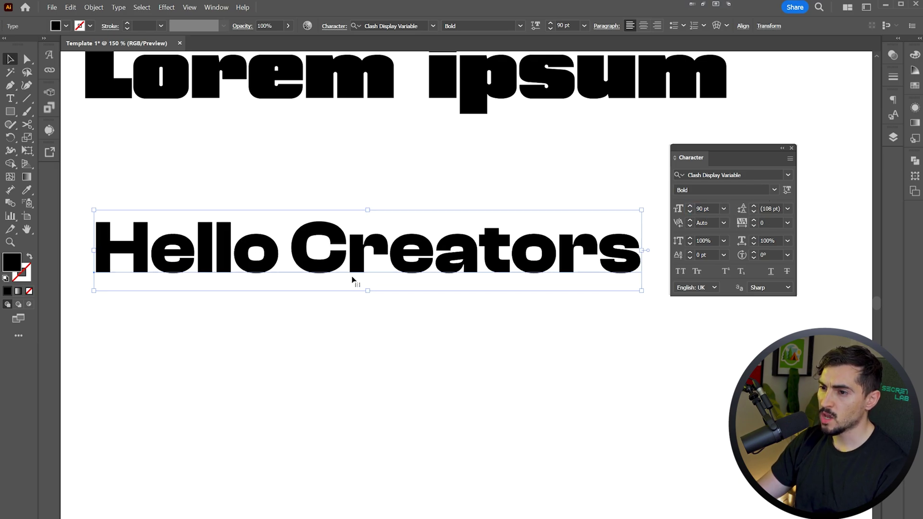
Break "Hello Creators" into two lines before "Creators" and move the text block up and to the right
{"action": "double_click", "coordinate": [288, 250]}
{"action": "type", "text": "\\"}
{"action": "key", "text": "Return"}
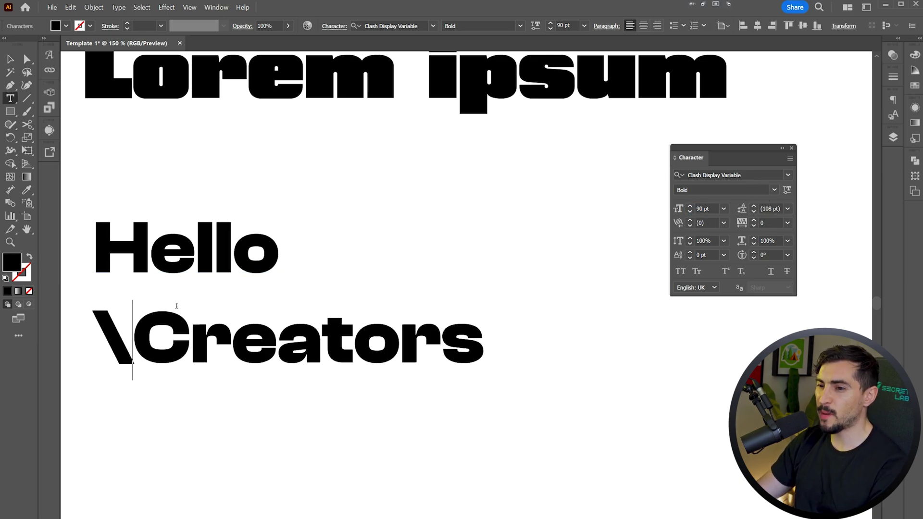
{"action": "key", "text": "BackSpace"}
{"action": "key", "text": "Escape"}
{"action": "left_click_drag", "start_coordinate": [211, 252], "coordinate": [322, 225]}
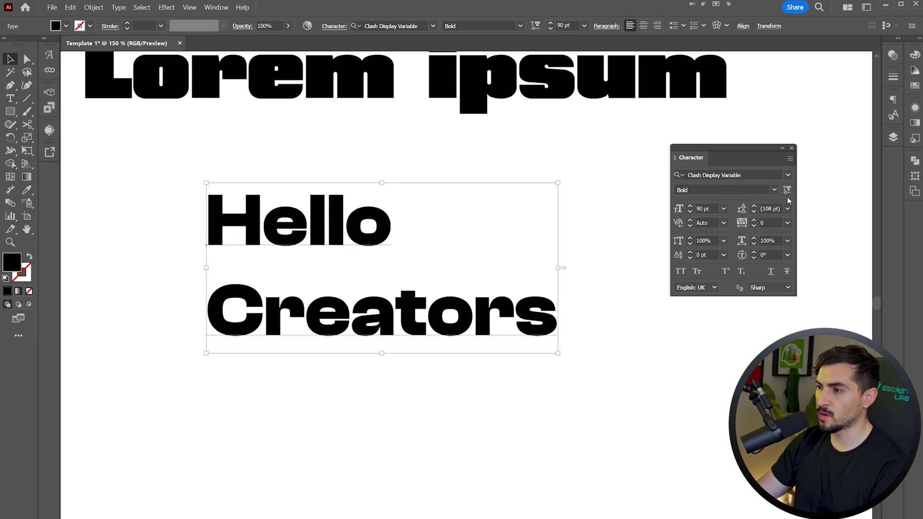
Set the leading of the two-line "Hello Creators" text to 80 pt
{"action": "left_click", "coordinate": [754, 207], "text": "shift"}
{"action": "left_click", "coordinate": [754, 207], "text": "shift"}
{"action": "left_click", "coordinate": [753, 211], "text": "shift"}
{"action": "left_click", "coordinate": [754, 212], "text": "shift"}
{"action": "left_click", "coordinate": [753, 212], "text": "shift"}
{"action": "left_click", "coordinate": [754, 211], "text": "shift"}
{"action": "left_click", "coordinate": [753, 211], "text": "shift"}
{"action": "left_click", "coordinate": [753, 212], "text": "shift"}
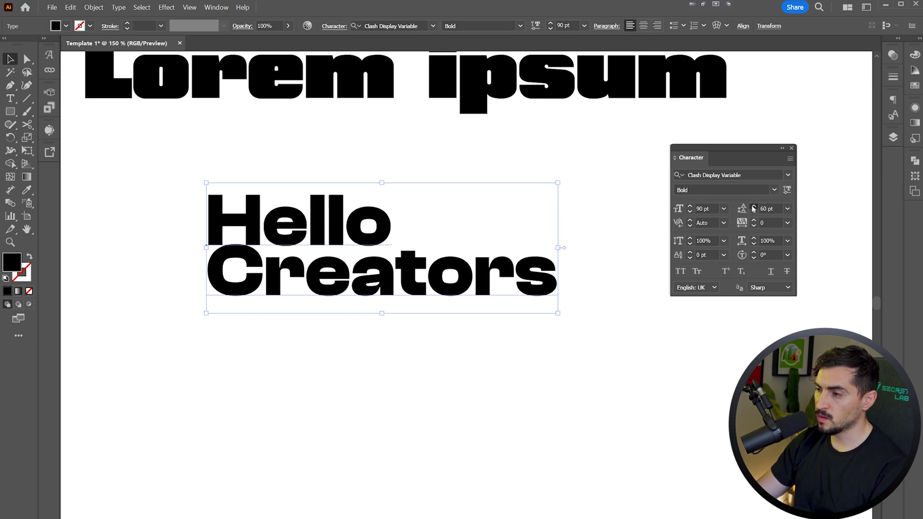
{"action": "left_click", "coordinate": [754, 206], "text": "shift"}
{"action": "left_click", "coordinate": [753, 206], "text": "shift"}
Set the "Hello Creators" text's tracking to 100 and turn on All Caps
{"action": "left_click", "coordinate": [753, 221], "text": "shift"}
{"action": "left_click", "coordinate": [753, 220], "text": "shift"}
{"action": "left_click", "coordinate": [754, 220], "text": "shift"}
{"action": "left_click", "coordinate": [753, 220], "text": "shift"}
{"action": "left_click", "coordinate": [754, 221], "text": "shift"}
{"action": "left_click", "coordinate": [754, 220], "text": "shift"}
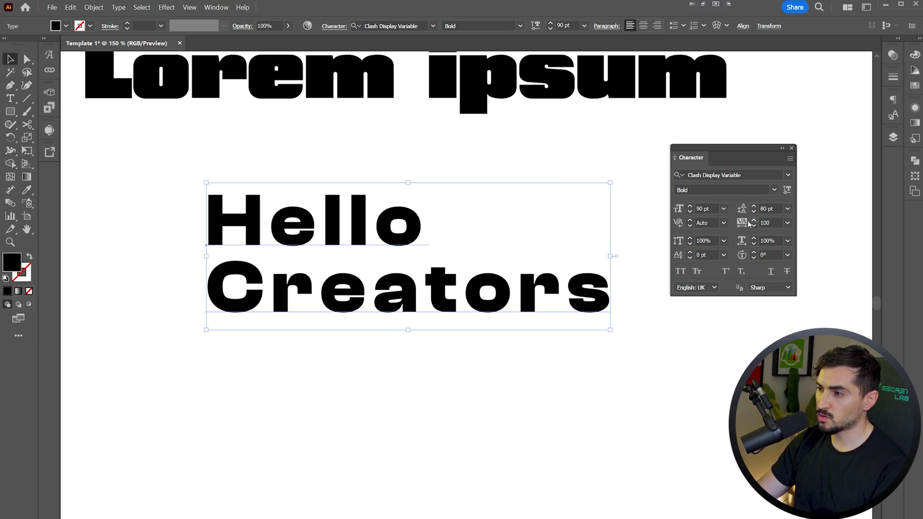
{"action": "scroll", "coordinate": [317, 233], "scroll_direction": "up", "scroll_amount": 1}
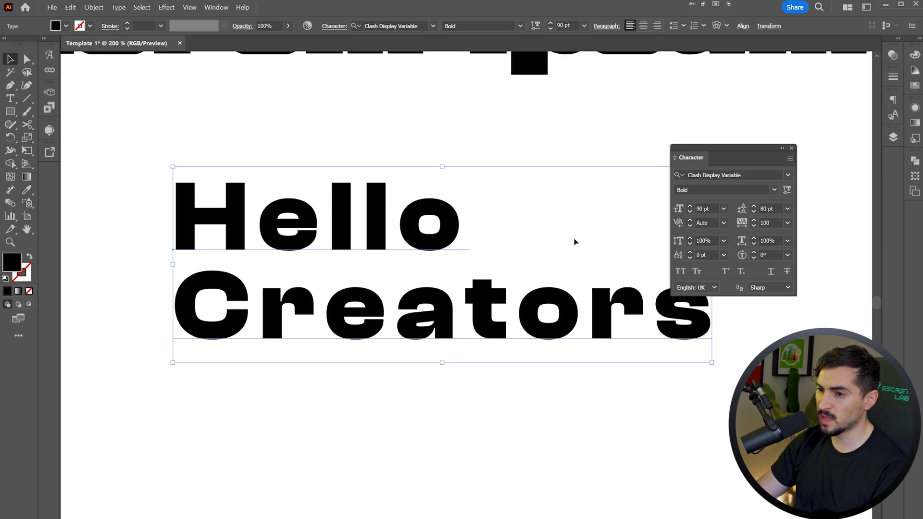
{"action": "left_click", "coordinate": [681, 272]}
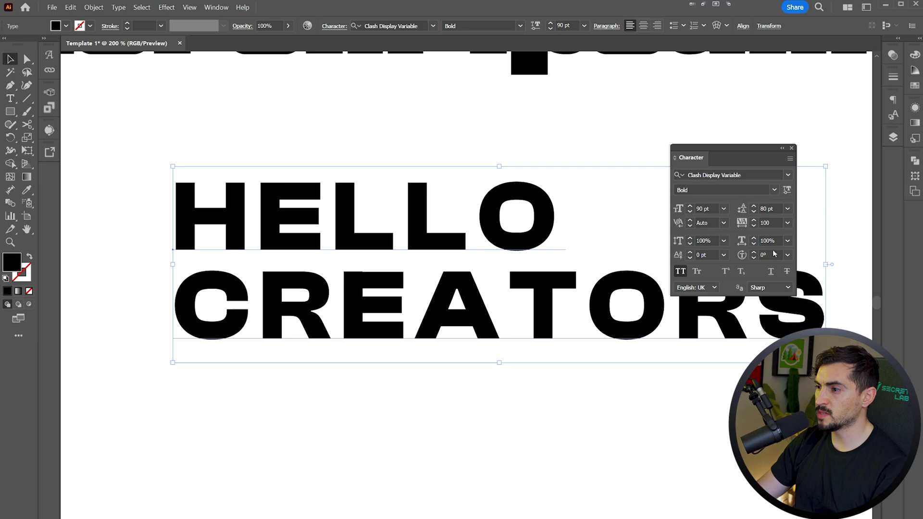
Try out character rotation on the "Hello Creators" text and return it to 0°
{"action": "left_click", "coordinate": [754, 252], "text": "shift"}
{"action": "left_click", "coordinate": [753, 253], "text": "shift"}
{"action": "left_click", "coordinate": [754, 257], "text": "shift"}
{"action": "left_click", "coordinate": [753, 257], "text": "shift"}
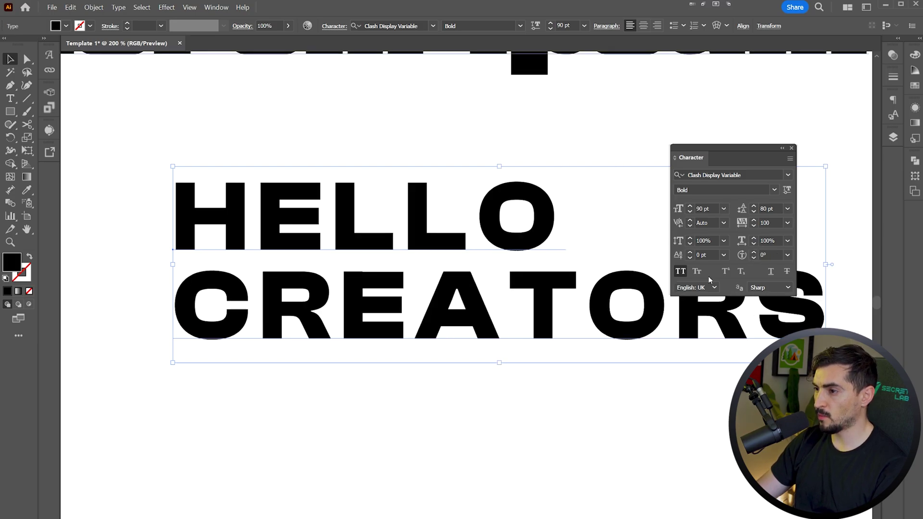
Create an area text box filled with placeholder text in the empty space right of "Hello Creators"
{"action": "mouse_move", "coordinate": [746, 149]}
{"action": "left_mouse_down"}
{"action": "mouse_move", "coordinate": [722, 146]}
{"action": "mouse_move", "coordinate": [737, 143]}
{"action": "left_mouse_up"}
{"action": "scroll", "coordinate": [587, 160], "scroll_direction": "down", "scroll_amount": 2}
{"action": "left_click_drag", "start_coordinate": [601, 152], "coordinate": [464, 198]}
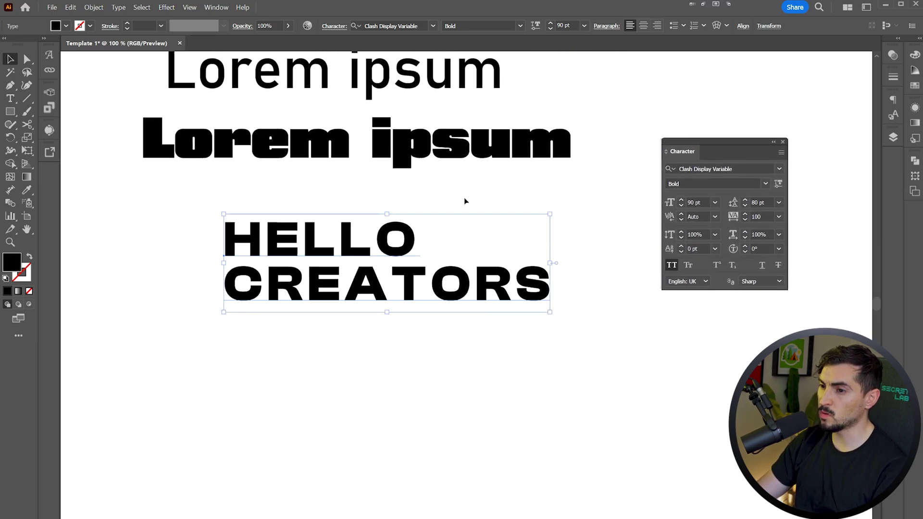
{"action": "left_click_drag", "start_coordinate": [459, 304], "coordinate": [352, 299]}
{"action": "scroll", "coordinate": [375, 293], "scroll_direction": "down", "scroll_amount": 1}
{"action": "left_click_drag", "start_coordinate": [497, 262], "coordinate": [334, 279]}
{"action": "left_click", "coordinate": [334, 279]}
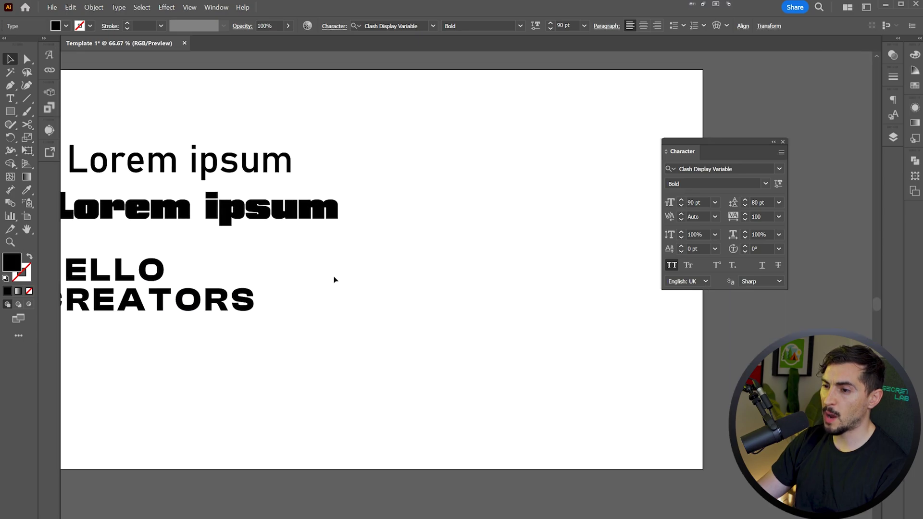
{"action": "key", "text": "t"}
{"action": "left_click_drag", "start_coordinate": [306, 243], "coordinate": [592, 399]}
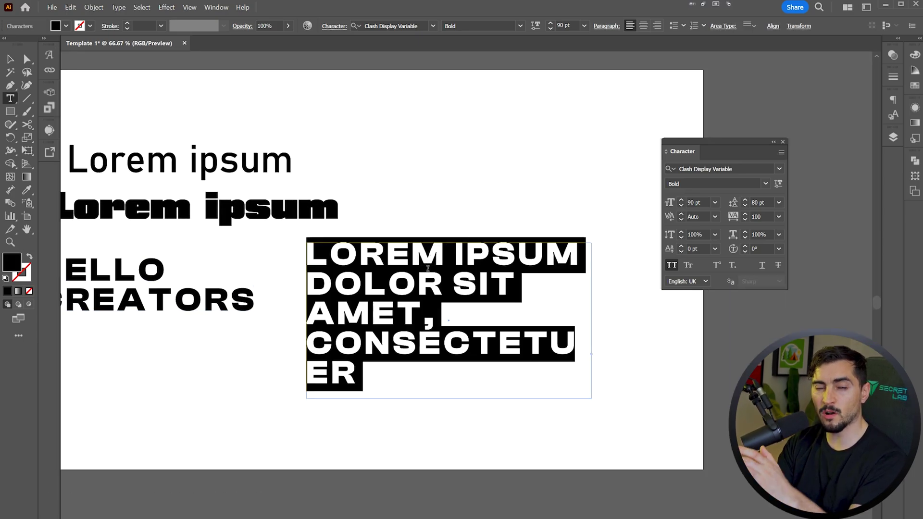
Set the font size of all the placeholder text in the area text box to 56 pt
{"action": "left_click_drag", "start_coordinate": [499, 345], "coordinate": [388, 280]}
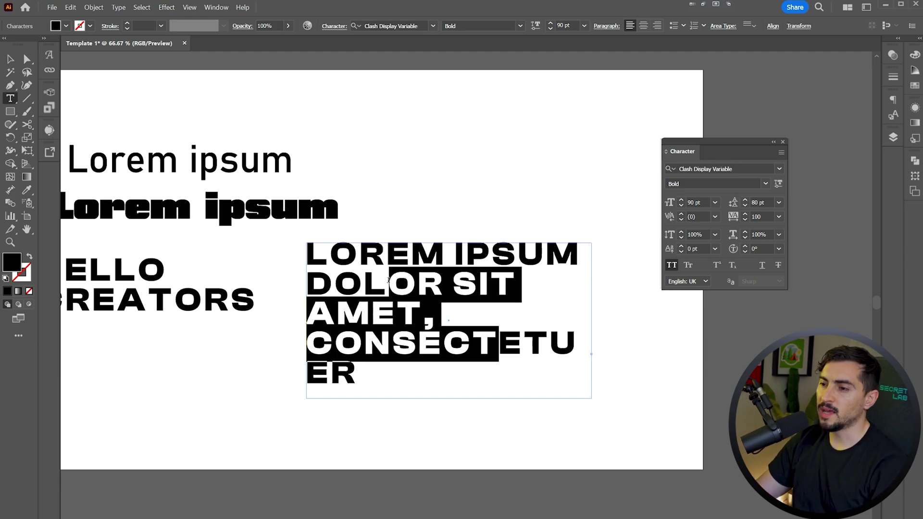
{"action": "left_click", "coordinate": [412, 253]}
{"action": "key", "text": "ctrl+a"}
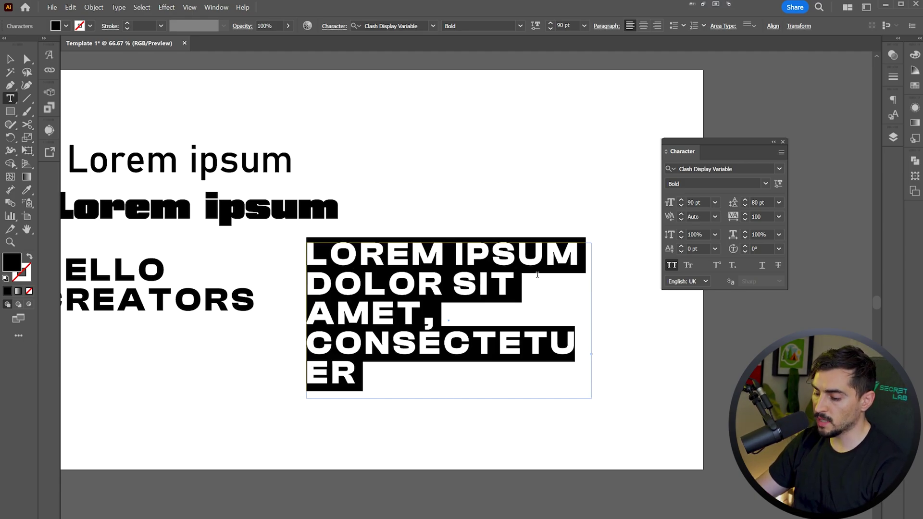
{"action": "left_click", "coordinate": [539, 272]}
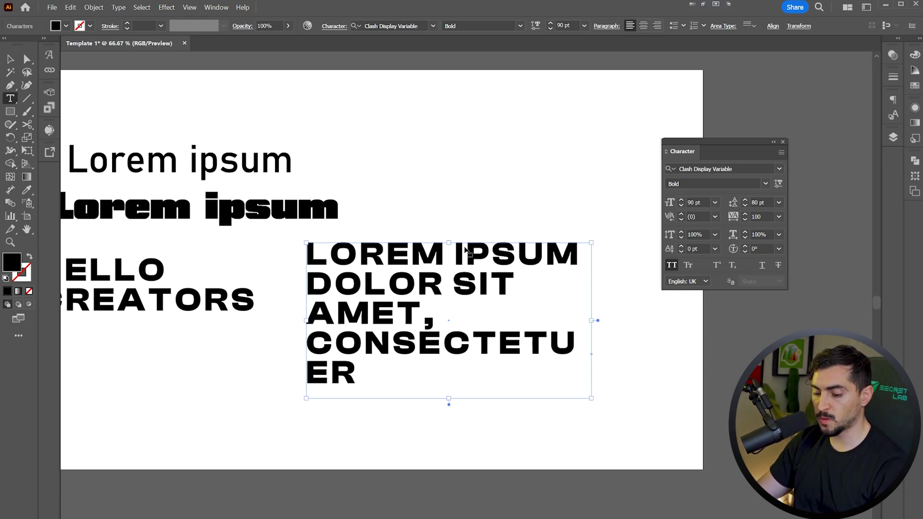
{"action": "key", "text": "ctrl+a"}
{"action": "key", "text": "ctrl+shift+comma"}
{"action": "key", "text": "ctrl+shift+comma"}
{"action": "key", "text": "ctrl+shift+comma"}
{"action": "key", "text": "ctrl+shift+comma"}
{"action": "key", "text": "ctrl+shift+comma"}
{"action": "key", "text": "ctrl+shift+comma"}
{"action": "key", "text": "ctrl+shift+comma"}
{"action": "key", "text": "ctrl+shift+comma"}
{"action": "key", "text": "ctrl+shift+comma"}
{"action": "key", "text": "ctrl+shift+comma"}
{"action": "key", "text": "ctrl+shift+comma"}
{"action": "key", "text": "ctrl+shift+comma"}
{"action": "key", "text": "ctrl+shift+comma"}
{"action": "key", "text": "ctrl+shift+comma"}
{"action": "key", "text": "ctrl+shift+comma"}
{"action": "key", "text": "ctrl+shift+comma"}
{"action": "key", "text": "ctrl+shift+comma"}
{"action": "key", "text": "ctrl+shift+comma"}
{"action": "key", "text": "ctrl+shift+comma"}
{"action": "key", "text": "ctrl+shift+comma"}
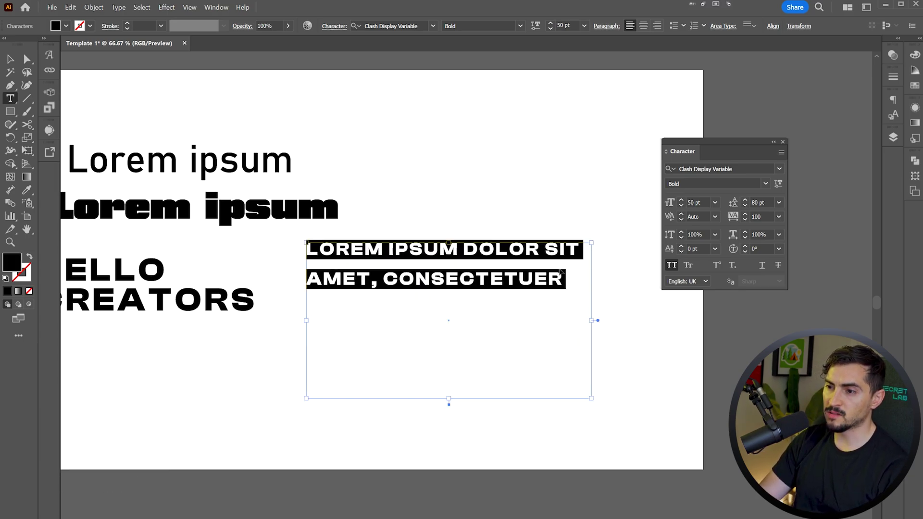
{"action": "key", "text": "ctrl+shift+period"}
{"action": "key", "text": "ctrl+shift+period"}
{"action": "key", "text": "ctrl+shift+period"}
{"action": "key", "text": "Escape"}
Delete all text objects from the artboard and show the variants of the Type tool
{"action": "left_click_drag", "start_coordinate": [554, 177], "coordinate": [76, 328]}
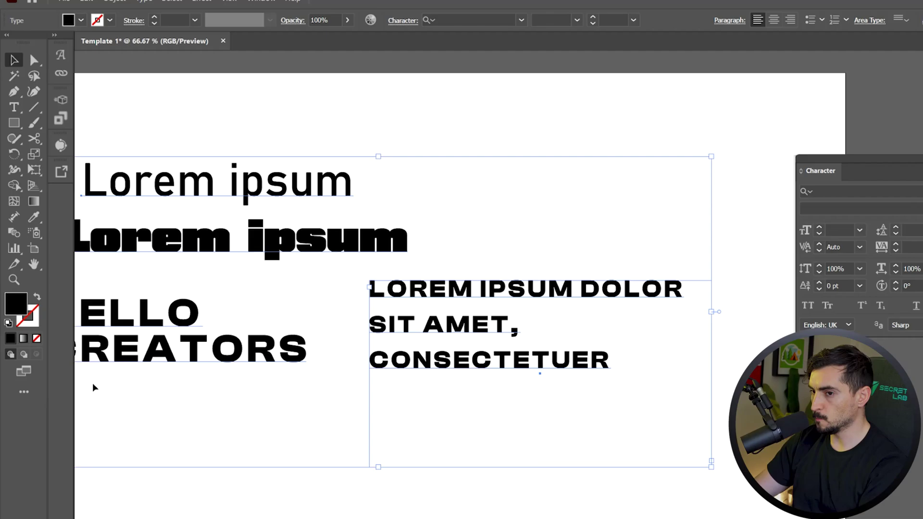
{"action": "key", "text": "Delete"}
{"action": "left_click", "coordinate": [14, 107]}
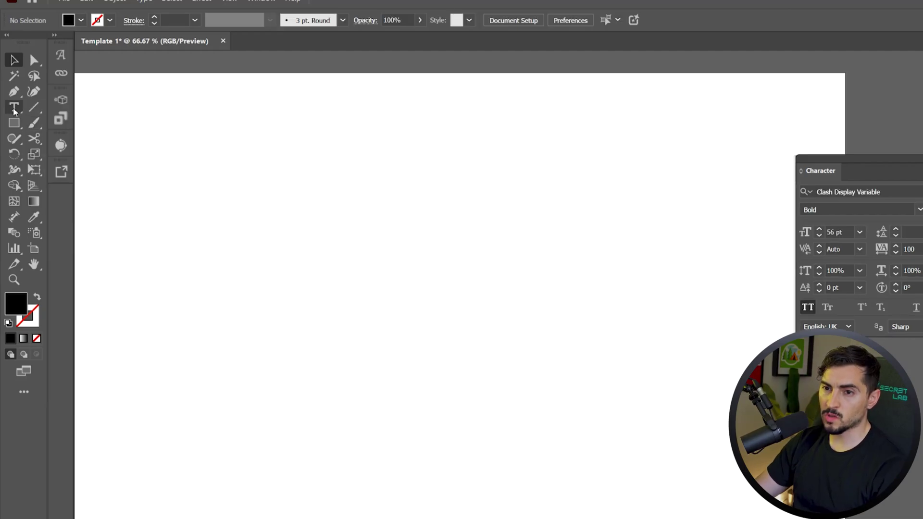
{"action": "left_click", "coordinate": [14, 109]}
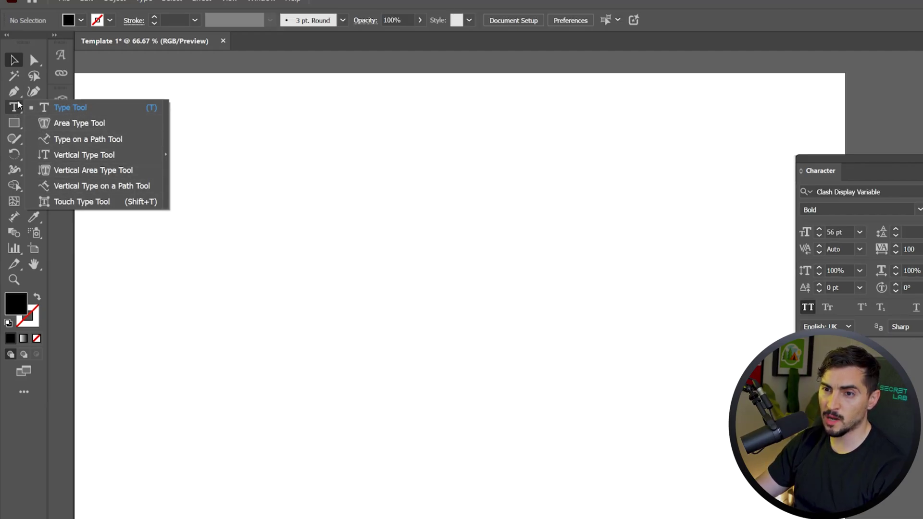
Put the Character panel away and draw a large closed five-sided shape across the artboard with the Pen tool
{"action": "left_click_drag", "start_coordinate": [14, 96], "coordinate": [53, 91]}
{"action": "left_click_drag", "start_coordinate": [920, 159], "coordinate": [922, 75]}
{"action": "left_click_drag", "start_coordinate": [504, 127], "coordinate": [572, 116]}
{"action": "left_click_drag", "start_coordinate": [782, 73], "coordinate": [899, 72]}
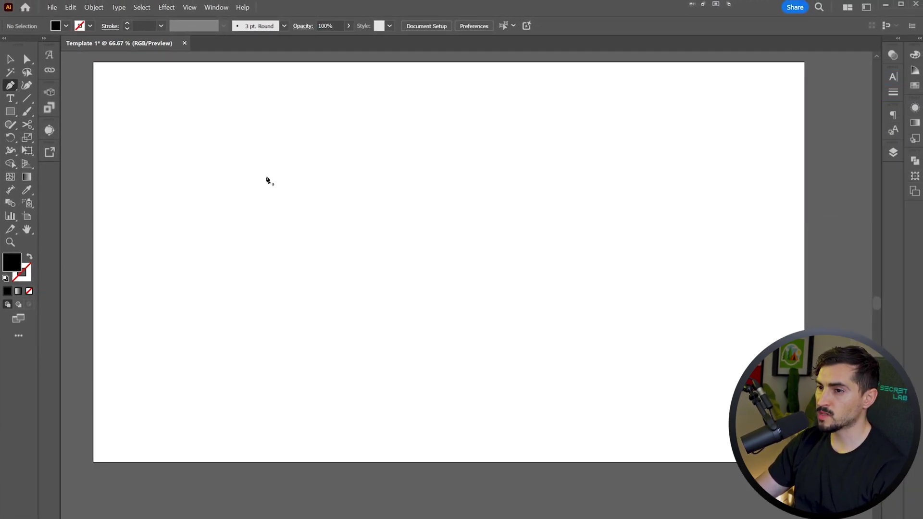
{"action": "left_click", "coordinate": [427, 80]}
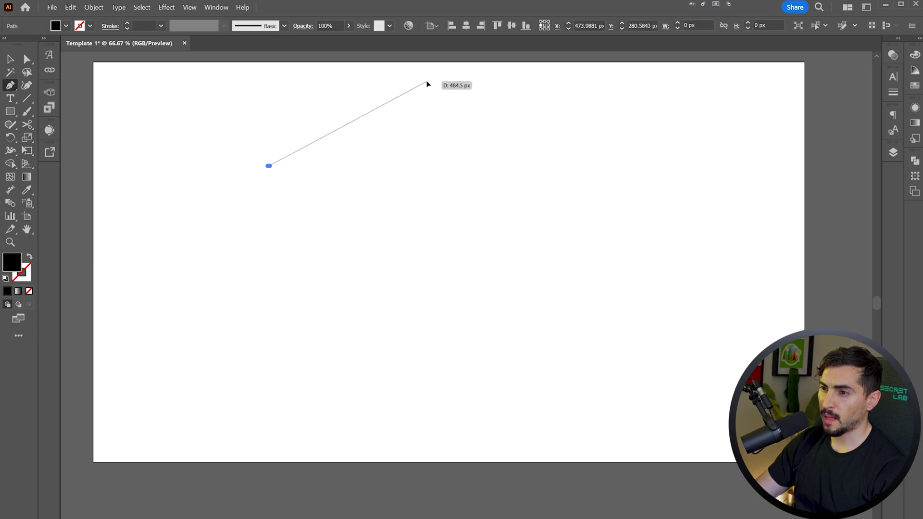
{"action": "left_click", "coordinate": [657, 211]}
{"action": "left_click", "coordinate": [487, 394]}
{"action": "left_click", "coordinate": [242, 336]}
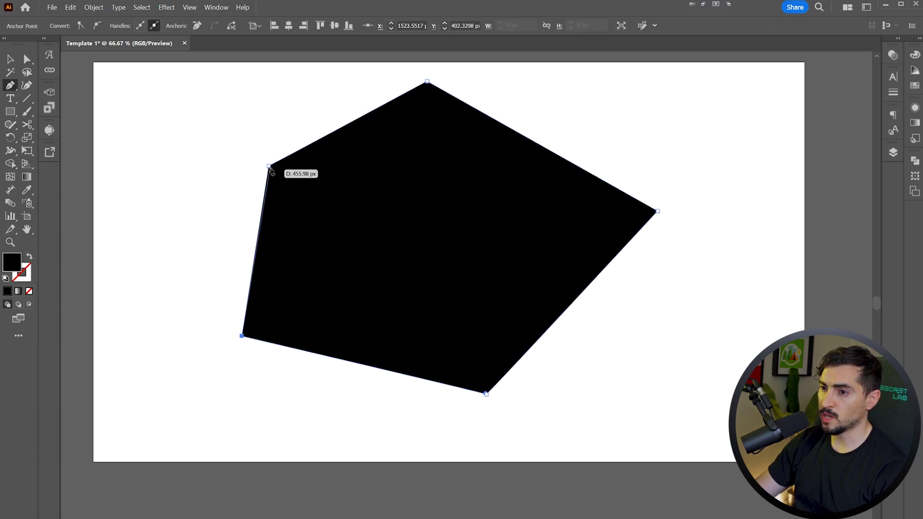
{"action": "left_click", "coordinate": [269, 166]}
{"action": "key", "text": "v"}
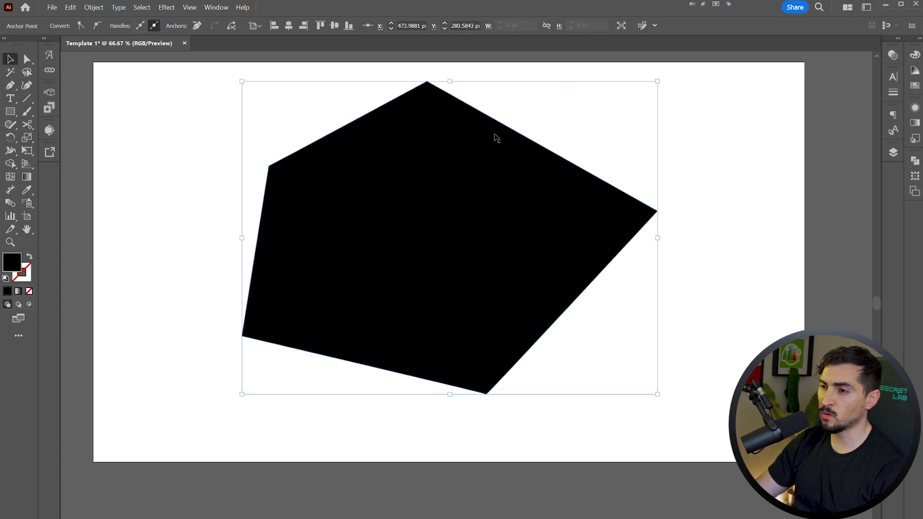
Swap the five-sided shape's fill and stroke and set its black stroke weight to 30 pt
{"action": "key", "text": "shift+x"}
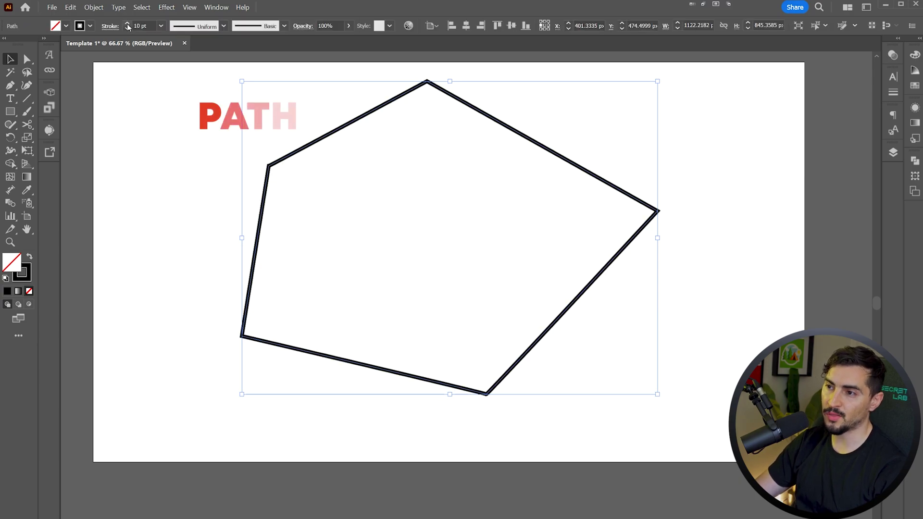
{"action": "left_click", "coordinate": [632, 112]}
{"action": "left_click_drag", "start_coordinate": [403, 209], "coordinate": [414, 217]}
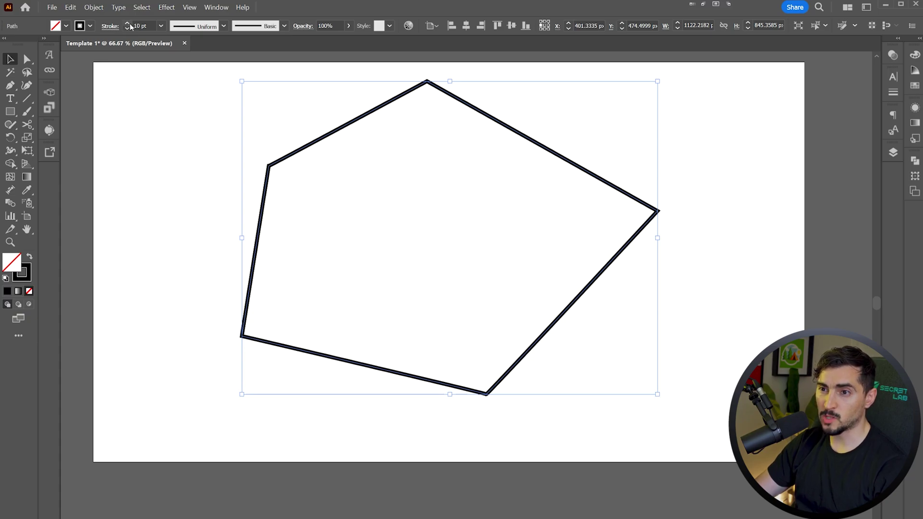
{"action": "left_click_drag", "start_coordinate": [131, 26], "coordinate": [128, 29]}
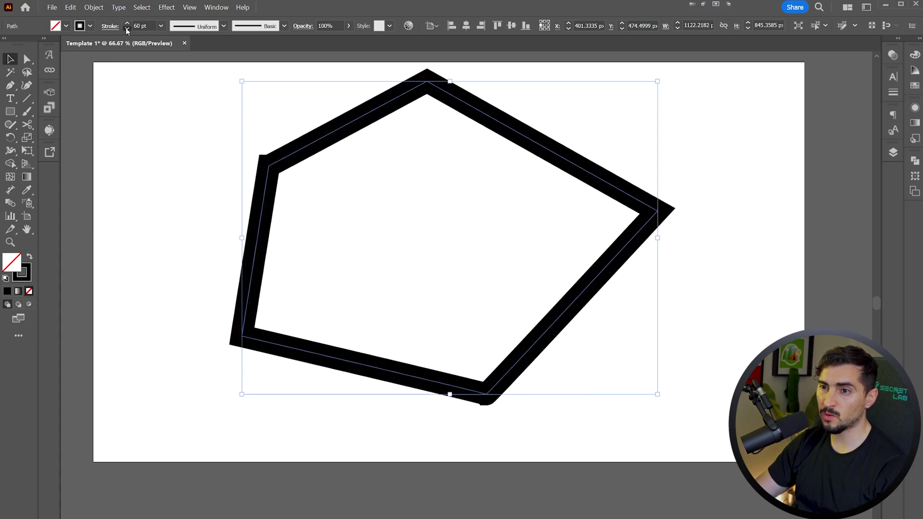
{"action": "left_click", "coordinate": [127, 29]}
{"action": "left_click", "coordinate": [126, 29]}
{"action": "left_click", "coordinate": [126, 28]}
{"action": "left_click", "coordinate": [126, 29]}
{"action": "left_click", "coordinate": [127, 29]}
{"action": "left_click", "coordinate": [126, 23]}
{"action": "left_click", "coordinate": [127, 23]}
Delete the rightmost anchor point of the five-sided shape with the Direct Selection tool
{"action": "key", "text": "a"}
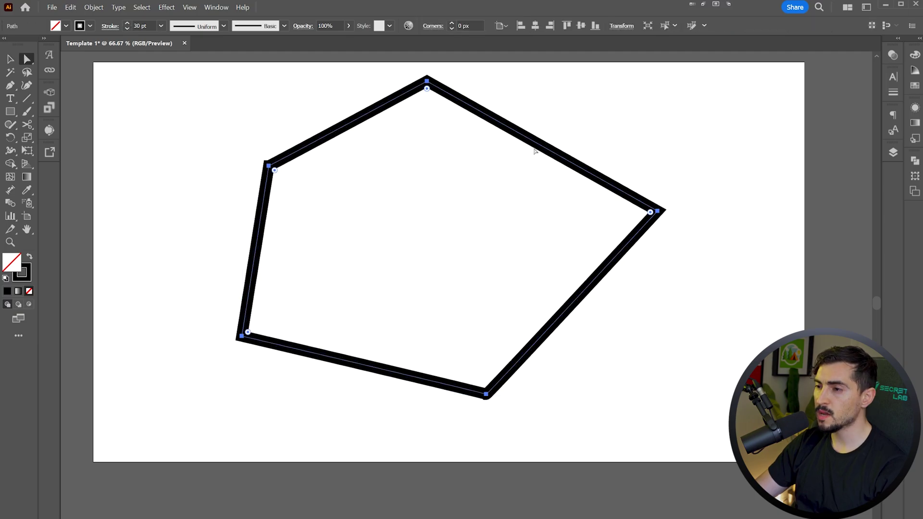
{"action": "left_click", "coordinate": [736, 126]}
{"action": "left_click_drag", "start_coordinate": [615, 234], "coordinate": [604, 245]}
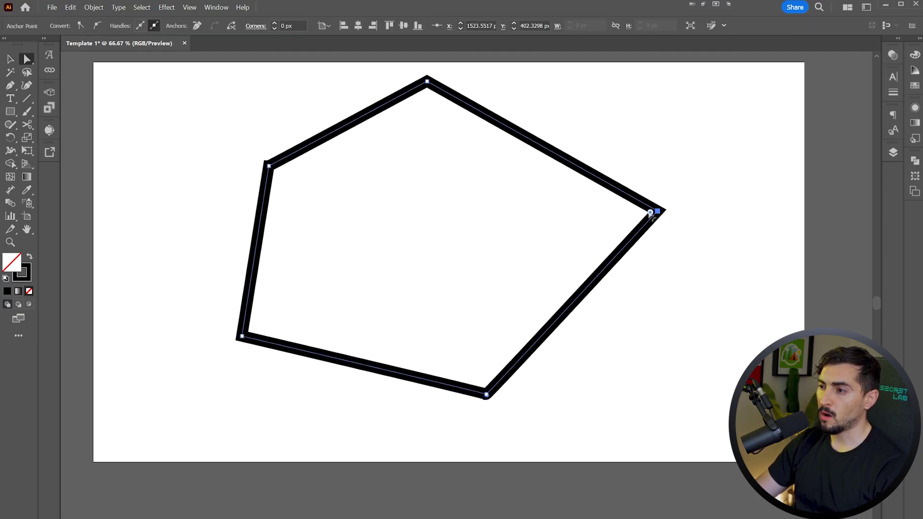
{"action": "scroll", "coordinate": [656, 210], "scroll_direction": "up", "scroll_amount": 1}
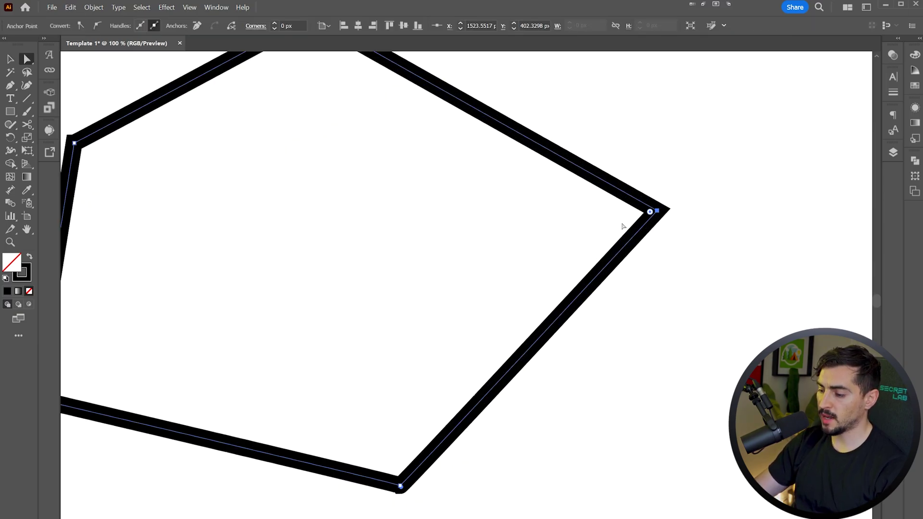
{"action": "key", "text": "Delete"}
{"action": "scroll", "coordinate": [647, 227], "scroll_direction": "down", "scroll_amount": 1}
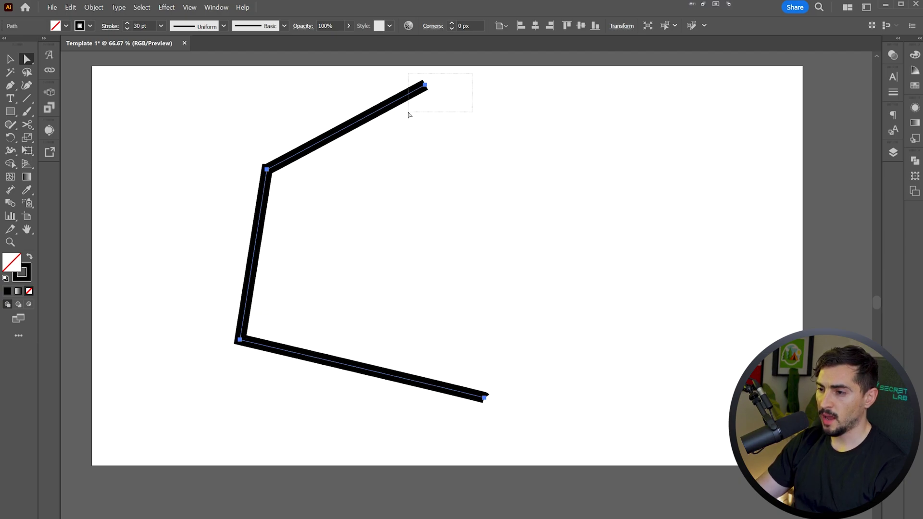
Move the open path's upper endpoint down and to the right, and join it to the lower endpoint
{"action": "left_click_drag", "start_coordinate": [409, 115], "coordinate": [409, 114]}
{"action": "left_click_drag", "start_coordinate": [425, 85], "coordinate": [483, 258]}
{"action": "left_click_drag", "start_coordinate": [461, 422], "coordinate": [460, 419]}
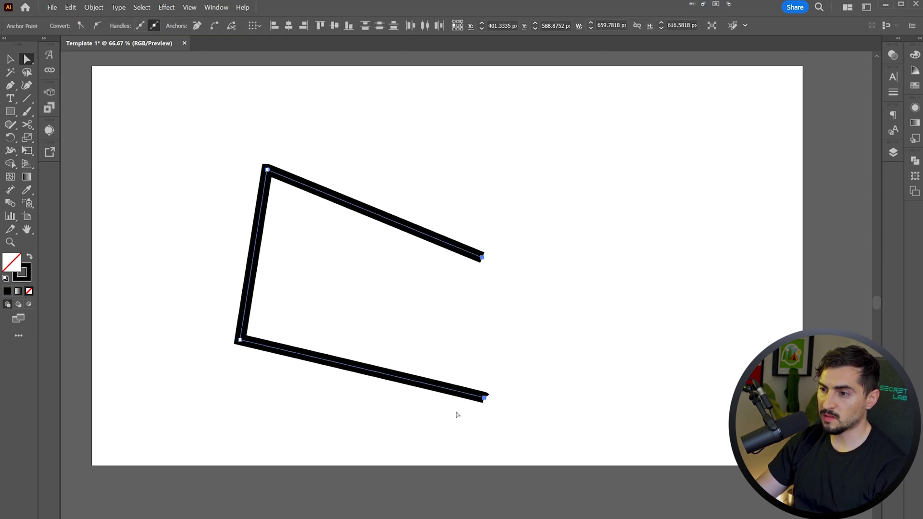
{"action": "key", "text": "ctrl+j"}
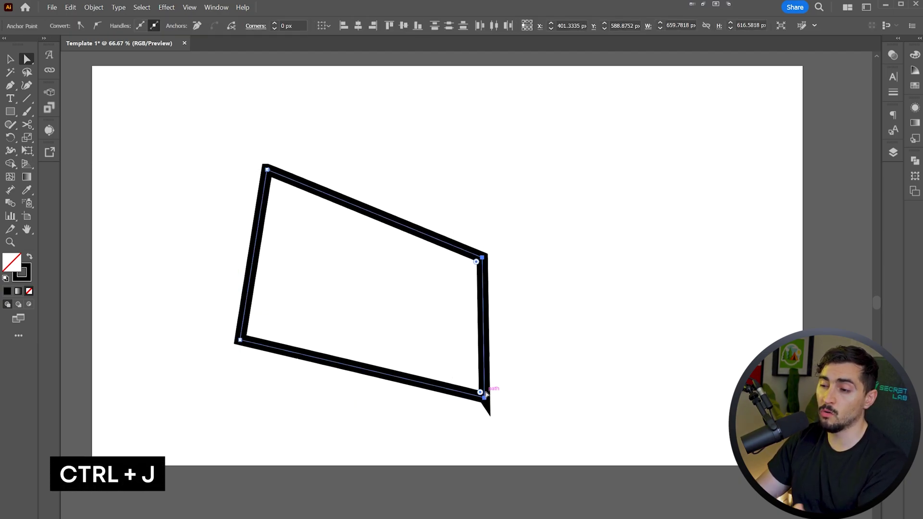
Move the four-sided shape slightly up and to the right, and swap its fill and stroke repeatedly, ending on a black outline without fill
{"action": "key", "text": "v"}
{"action": "left_click_drag", "start_coordinate": [399, 227], "coordinate": [433, 208]}
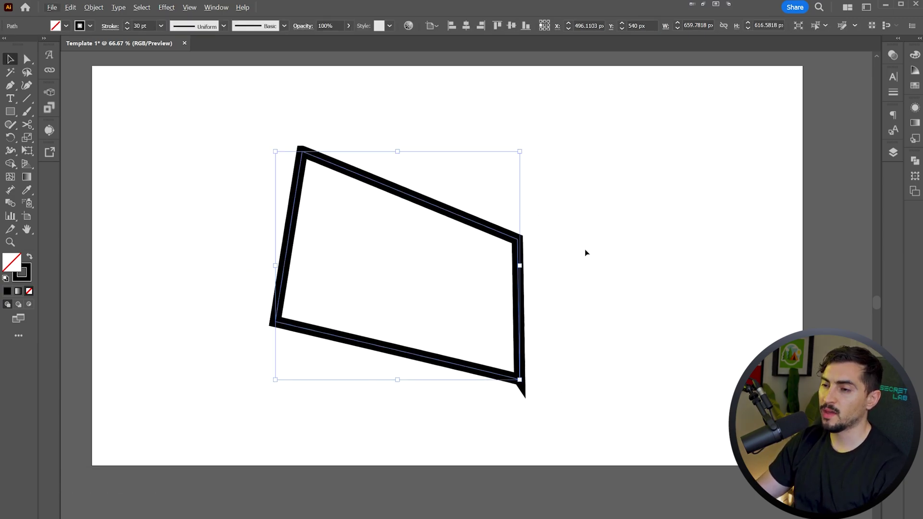
{"action": "left_click_drag", "start_coordinate": [634, 128], "coordinate": [186, 407]}
{"action": "key", "text": "shift+x"}
{"action": "key", "text": "shift+x"}
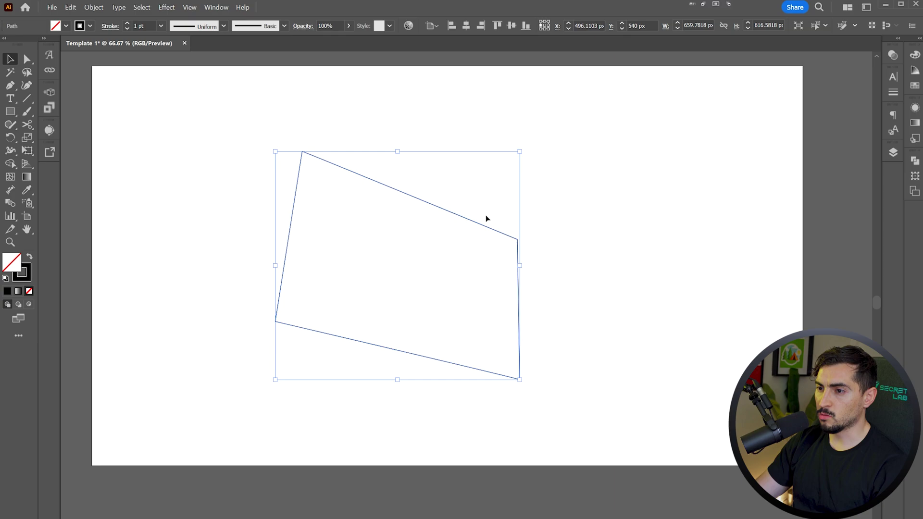
{"action": "key", "text": "shift+x"}
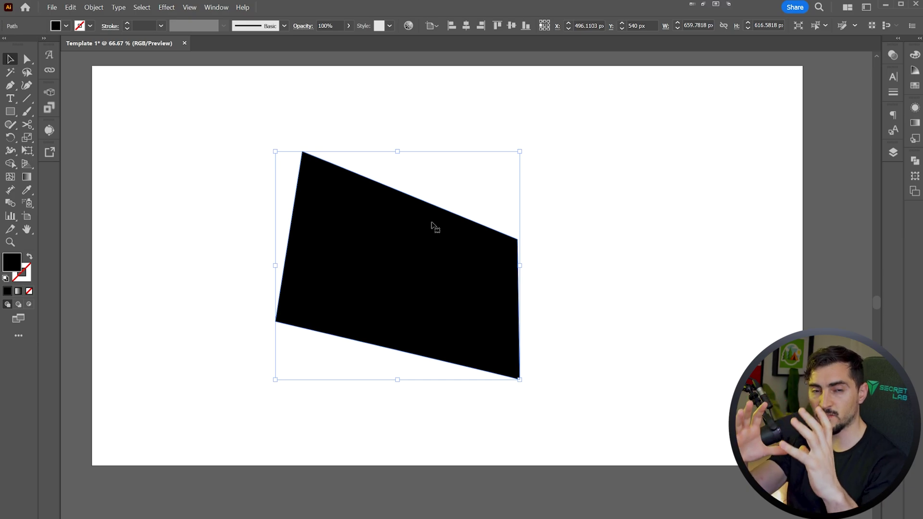
{"action": "key", "text": "shift+x"}
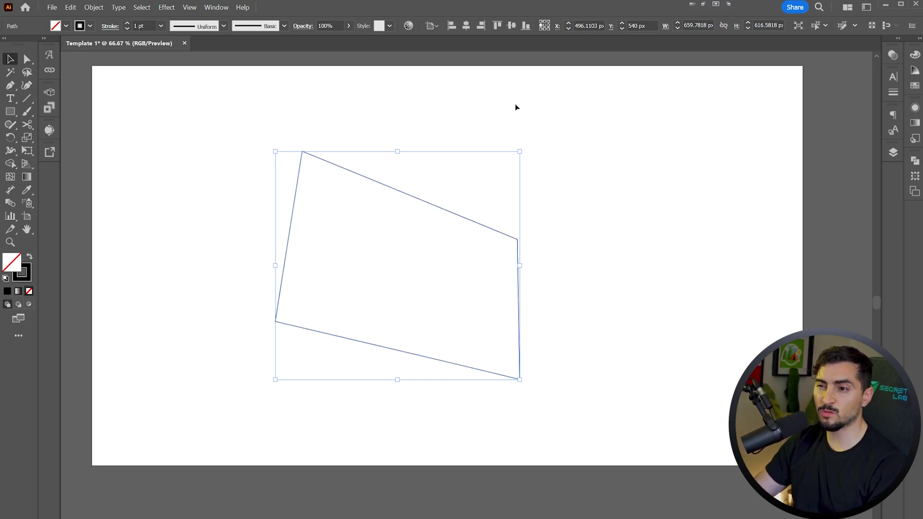
Set the four-sided shape's stroke weight to 10 pt and inspect the outline close up
{"action": "left_click", "coordinate": [127, 23]}
{"action": "left_click", "coordinate": [127, 23]}
{"action": "left_click", "coordinate": [127, 23]}
{"action": "left_click", "coordinate": [127, 23]}
{"action": "left_click", "coordinate": [127, 23]}
{"action": "left_click", "coordinate": [127, 23]}
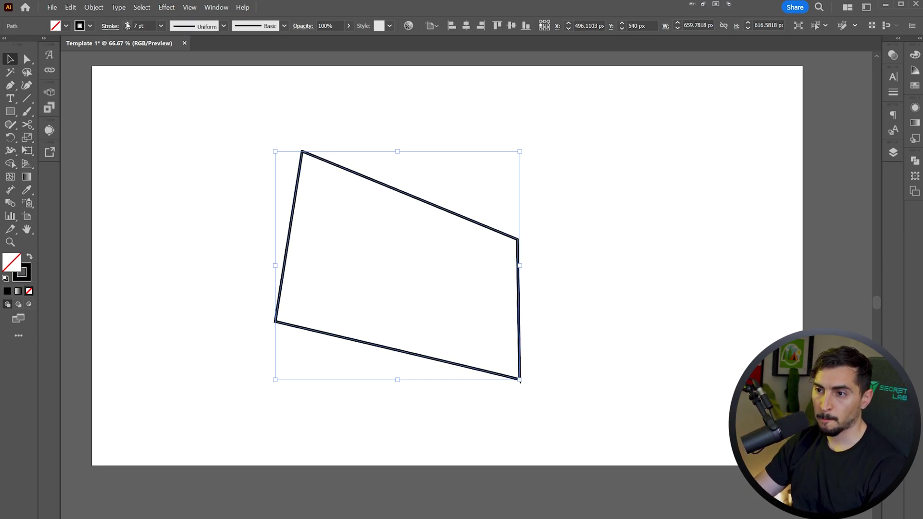
{"action": "left_click", "coordinate": [127, 23]}
{"action": "left_click", "coordinate": [127, 23]}
{"action": "scroll", "coordinate": [333, 167], "scroll_direction": "up", "scroll_amount": 1}
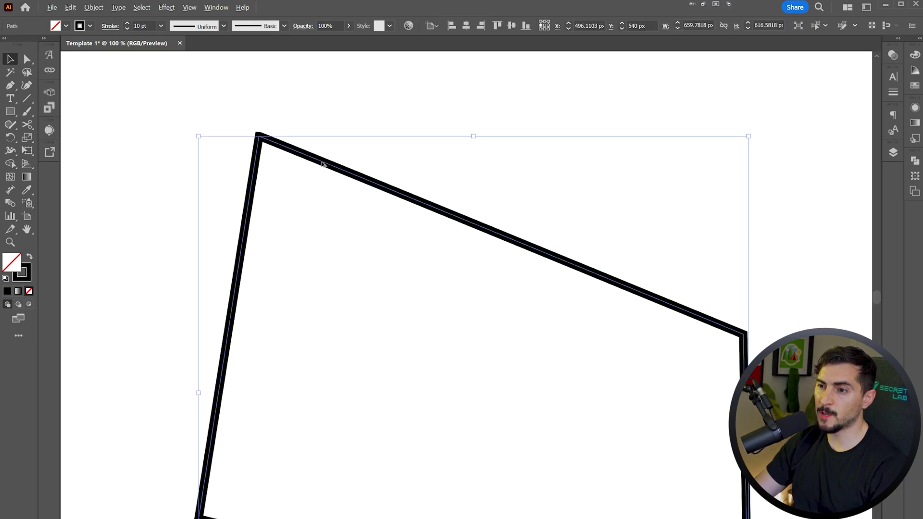
{"action": "scroll", "coordinate": [260, 144], "scroll_direction": "up", "scroll_amount": 1}
{"action": "scroll", "coordinate": [340, 254], "scroll_direction": "down", "scroll_amount": 4}
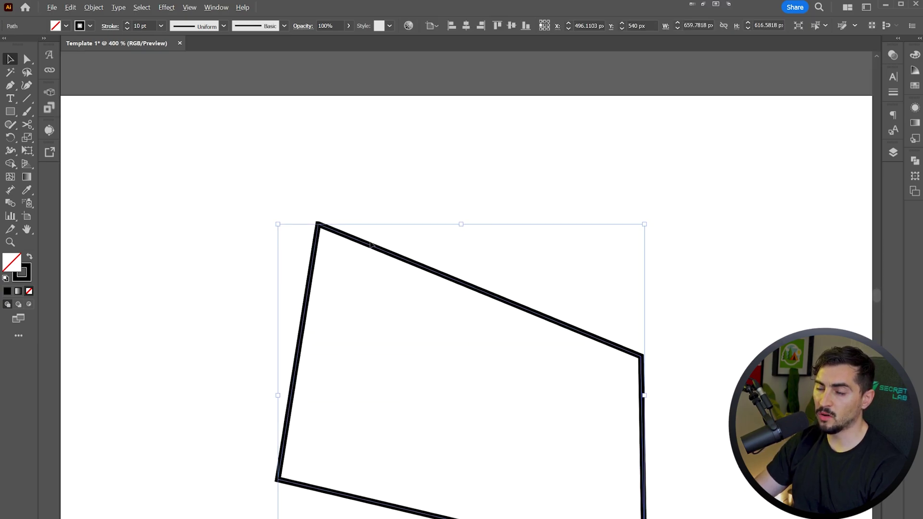
{"action": "left_click_drag", "start_coordinate": [513, 255], "coordinate": [458, 176]}
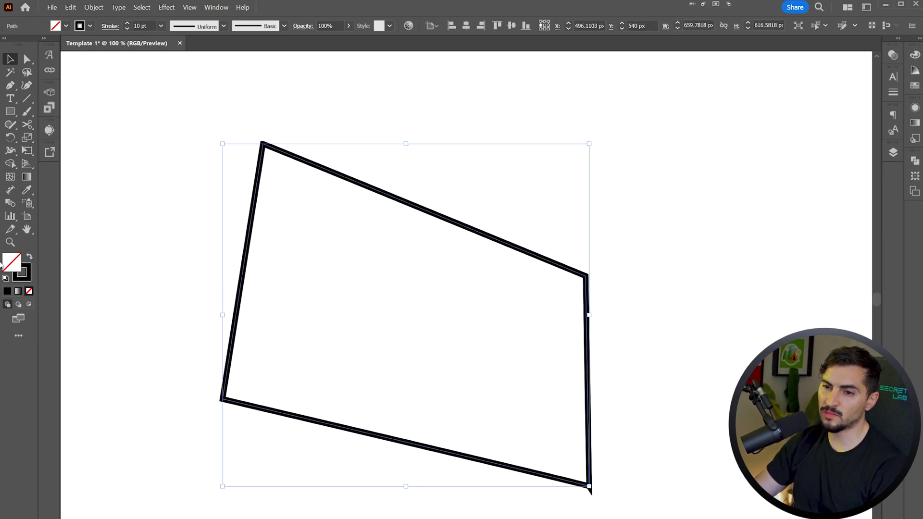
Try a black fill on the four-sided shape, remove it, and swap fill and stroke back and forth
{"action": "left_click_drag", "start_coordinate": [13, 264], "coordinate": [12, 265]}
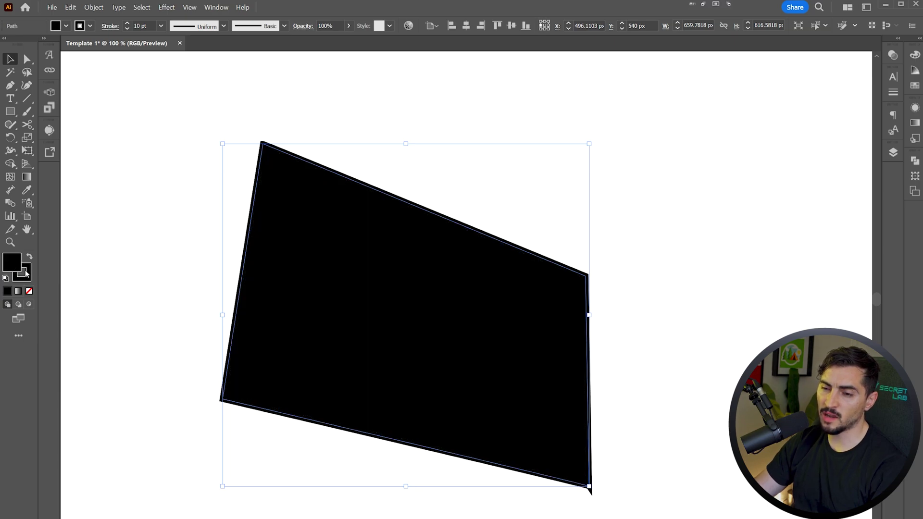
{"action": "key", "text": "slash"}
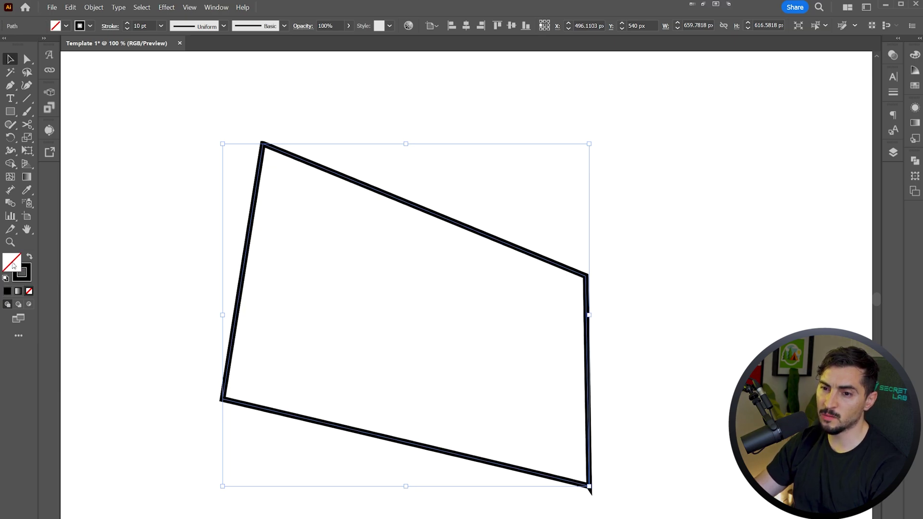
{"action": "left_click", "coordinate": [29, 259]}
{"action": "left_click", "coordinate": [30, 258]}
{"action": "left_click", "coordinate": [30, 259]}
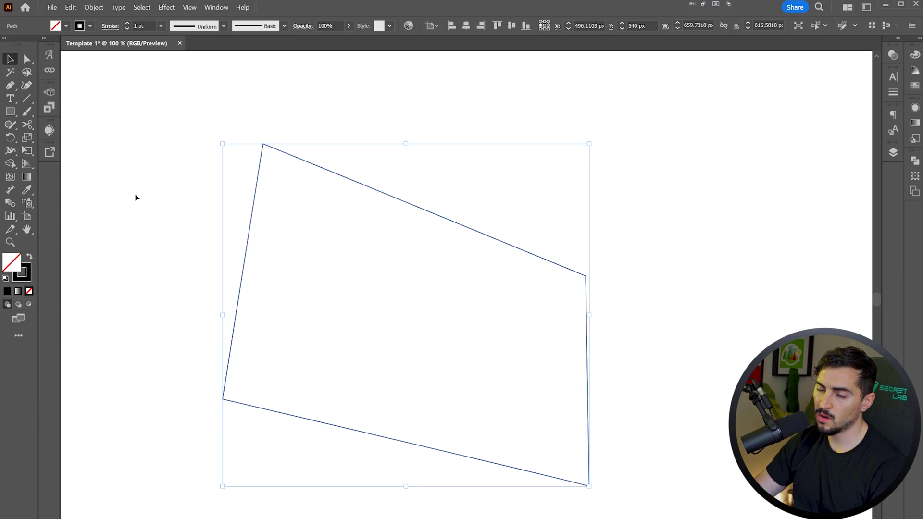
Select the four-sided shape and delete it from the artboard
{"action": "left_click", "coordinate": [148, 190]}
{"action": "scroll", "coordinate": [357, 164], "scroll_direction": "down", "scroll_amount": 1}
{"action": "left_click", "coordinate": [412, 198]}
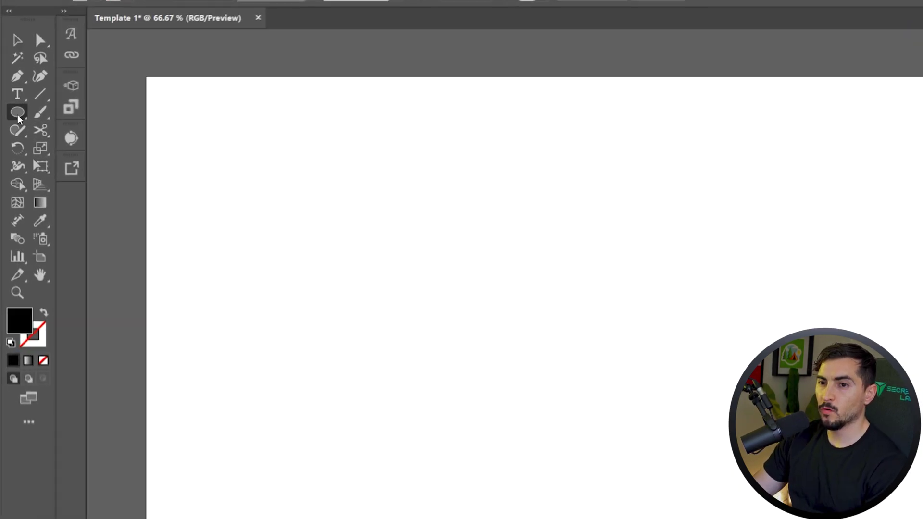
Draw a large black five-pointed star on the artboard with the Star tool
{"action": "left_click", "coordinate": [18, 118]}
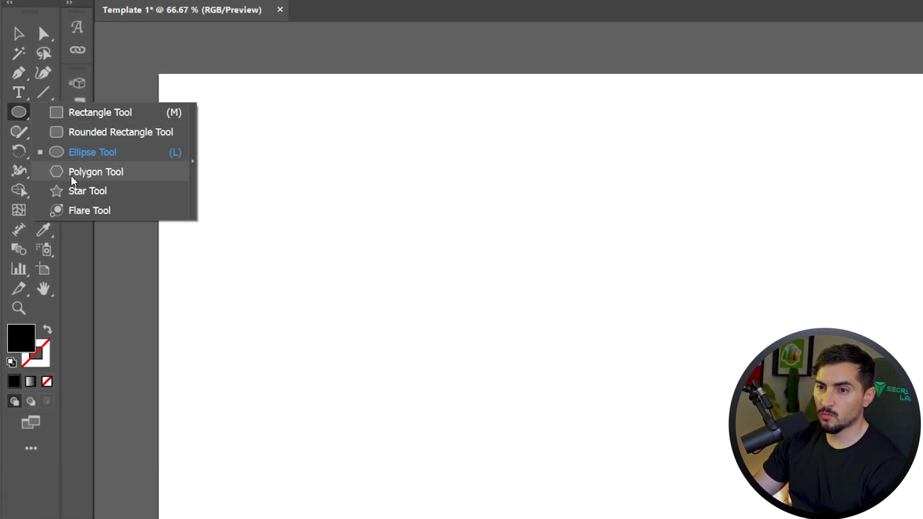
{"action": "left_click", "coordinate": [91, 191]}
{"action": "left_click_drag", "start_coordinate": [494, 323], "coordinate": [601, 457]}
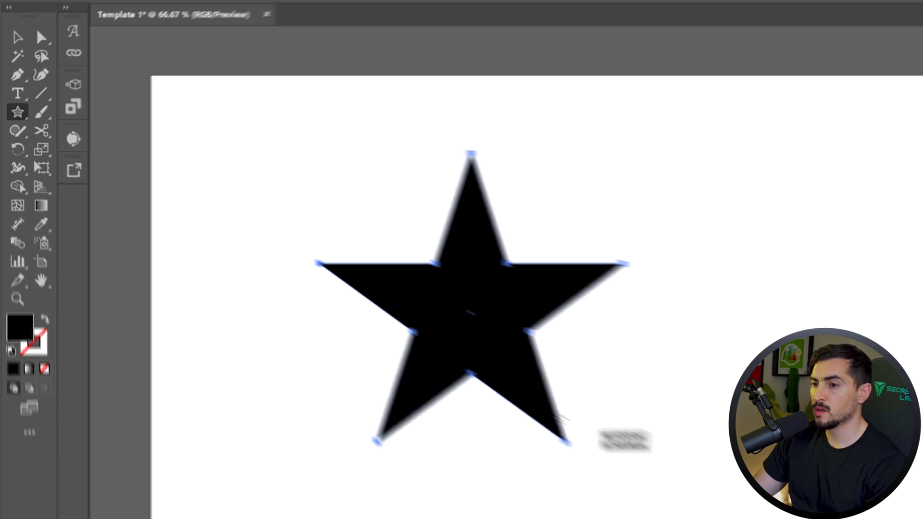
{"action": "left_click_drag", "start_coordinate": [560, 418], "coordinate": [537, 406]}
Draw a large black rectangle to the right of the star with the Rectangle tool
{"action": "left_click", "coordinate": [18, 112]}
{"action": "left_click", "coordinate": [130, 125]}
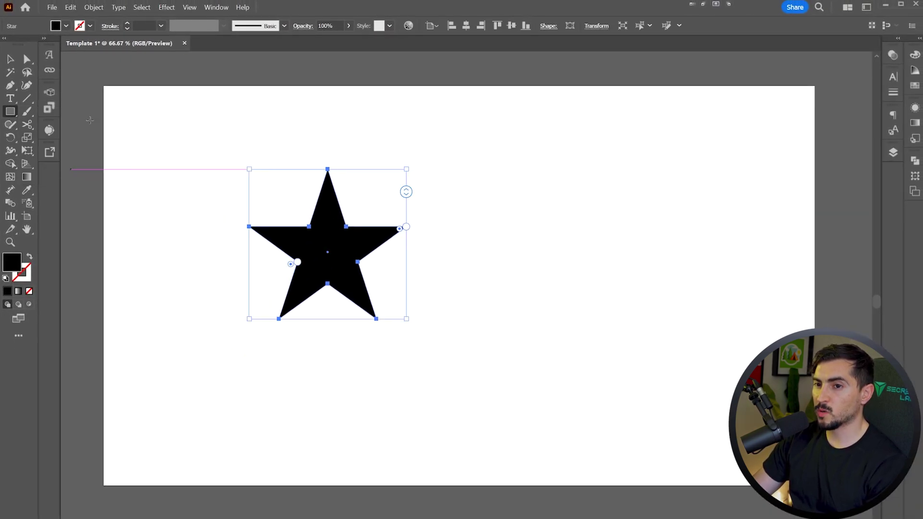
{"action": "left_click_drag", "start_coordinate": [523, 214], "coordinate": [686, 325]}
Try drawing two extra rectangles around the star and the large rectangle, undoing each one
{"action": "left_click_drag", "start_coordinate": [620, 135], "coordinate": [467, 176]}
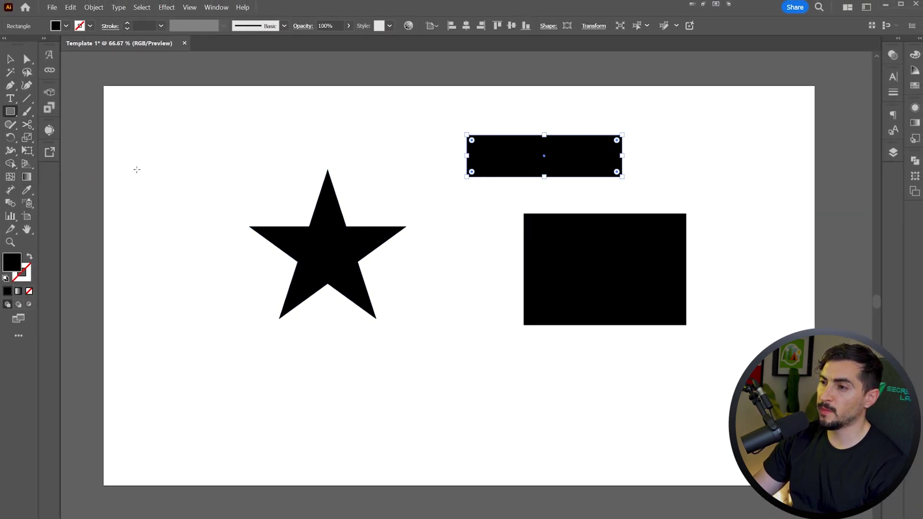
{"action": "key", "text": "ctrl+z"}
{"action": "left_click_drag", "start_coordinate": [422, 156], "coordinate": [360, 190]}
{"action": "key", "text": "ctrl+z"}
Draw a small, slightly rotated hexagon between the star and the rectangle with the Polygon tool, varying its number of sides while drawing
{"action": "left_click", "coordinate": [10, 111]}
{"action": "left_click", "coordinate": [62, 150]}
{"action": "left_click_drag", "start_coordinate": [420, 162], "coordinate": [436, 194]}
{"action": "key", "text": "Down"}
{"action": "key", "text": "Down"}
{"action": "key", "text": "Down"}
{"action": "key", "text": "Up"}
{"action": "key", "text": "Up"}
{"action": "key", "text": "Up"}
{"action": "key", "text": "Up"}
{"action": "key", "text": "Up"}
{"action": "key", "text": "Up"}
{"action": "key", "text": "Up"}
{"action": "key", "text": "Down"}
{"action": "key", "text": "Down"}
{"action": "key", "text": "Down"}
{"action": "key", "text": "Down"}
{"action": "key", "text": "Down"}
{"action": "key", "text": "Down"}
{"action": "key", "text": "Down"}
{"action": "key", "text": "Up"}
{"action": "key", "text": "Up"}
{"action": "key", "text": "Up"}
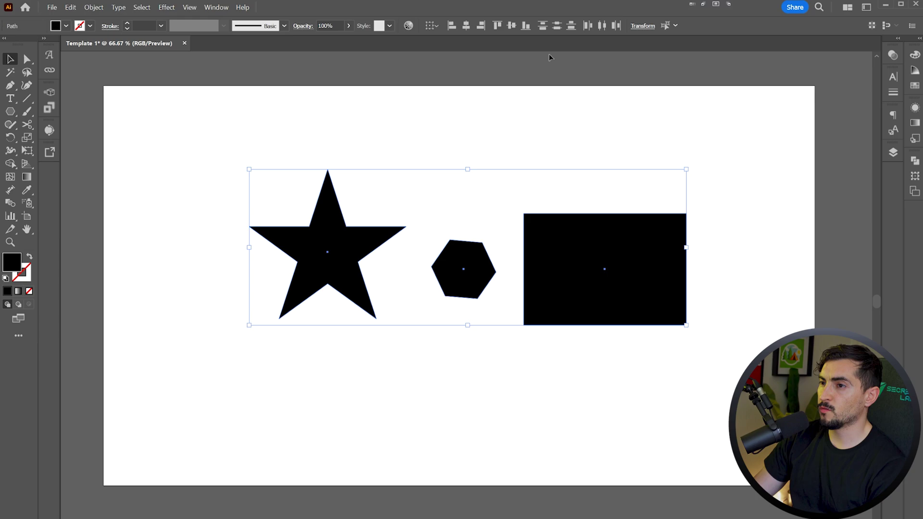
Center the rectangle vertically on the artboard, and align the star, hexagon and rectangle by their vertical centers
{"action": "left_click", "coordinate": [590, 252]}
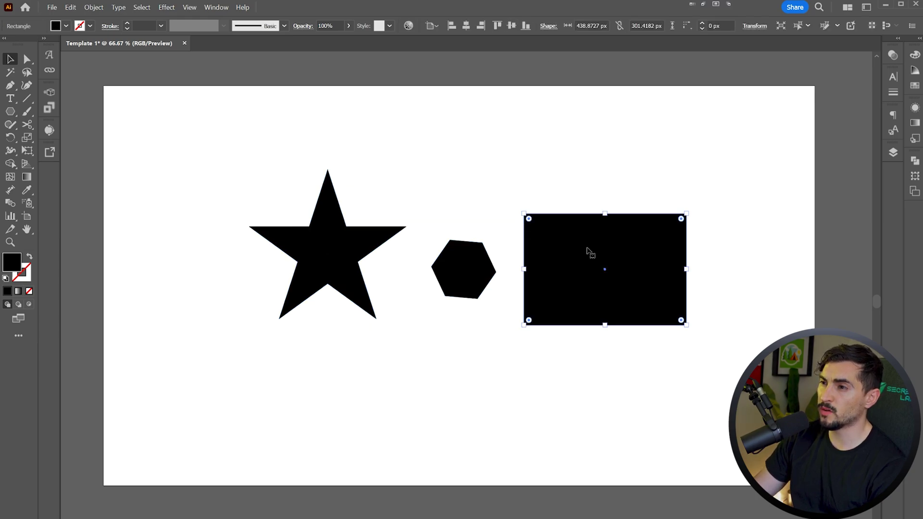
{"action": "left_click", "coordinate": [511, 26]}
{"action": "left_click_drag", "start_coordinate": [241, 358], "coordinate": [241, 358]}
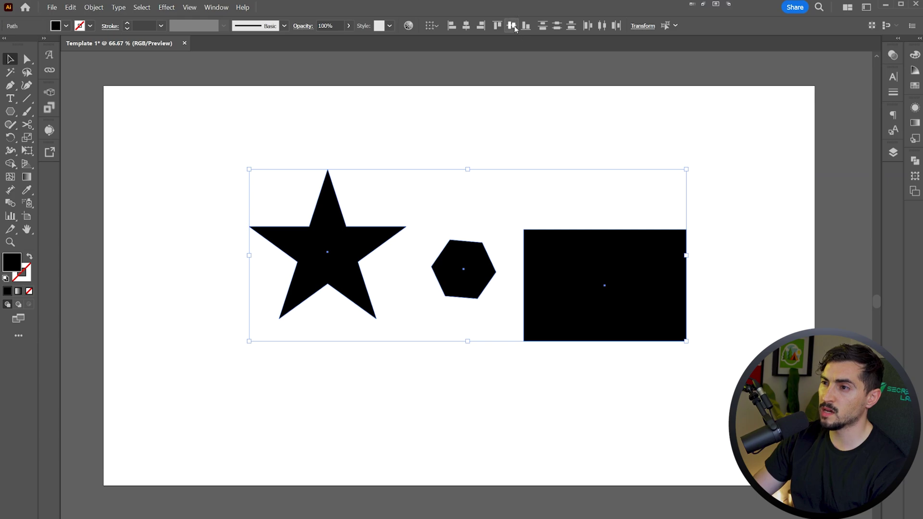
{"action": "left_click", "coordinate": [512, 26]}
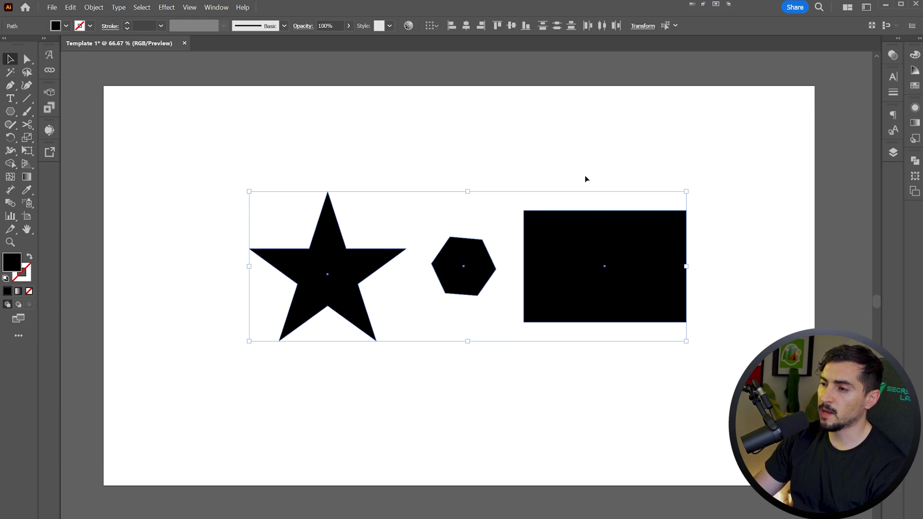
{"action": "left_click", "coordinate": [615, 145]}
Zoom out and in and pan around to examine the artboard and the extent of the surrounding canvas
{"action": "scroll", "coordinate": [617, 145], "scroll_direction": "down", "scroll_amount": 1}
{"action": "scroll", "coordinate": [598, 159], "scroll_direction": "up", "scroll_amount": 1}
{"action": "scroll", "coordinate": [597, 158], "scroll_direction": "down", "scroll_amount": 1}
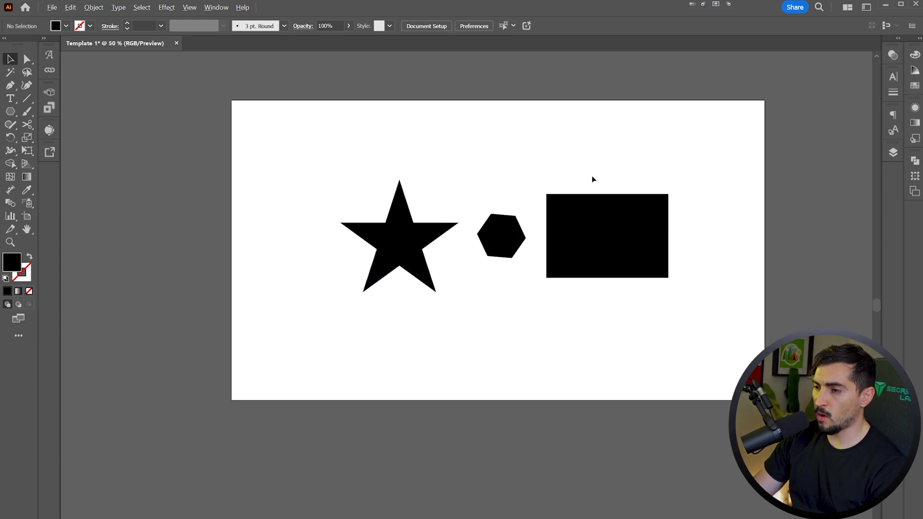
{"action": "scroll", "coordinate": [592, 179], "scroll_direction": "down", "scroll_amount": 2}
{"action": "scroll", "coordinate": [593, 179], "scroll_direction": "up", "scroll_amount": 3}
{"action": "scroll", "coordinate": [592, 179], "scroll_direction": "down", "scroll_amount": 3}
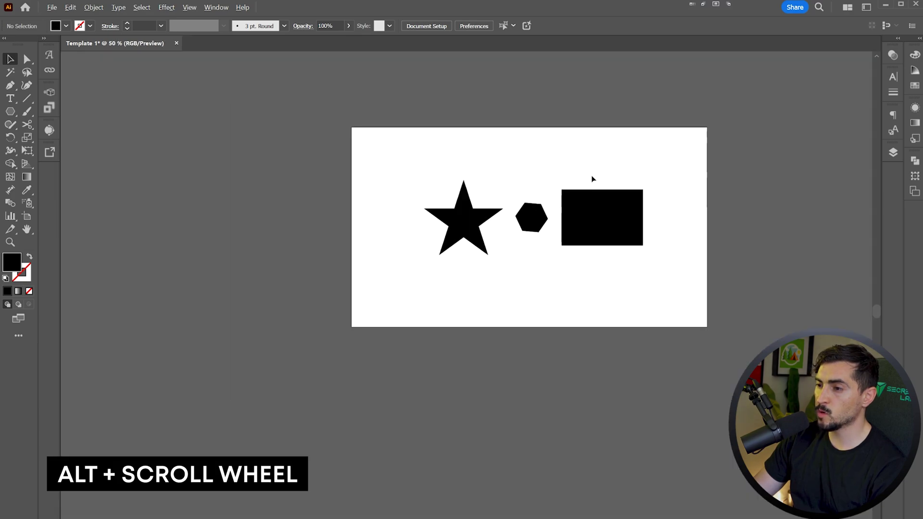
{"action": "left_click_drag", "start_coordinate": [598, 149], "coordinate": [495, 113]}
{"action": "scroll", "coordinate": [556, 274], "scroll_direction": "down", "scroll_amount": 5}
{"action": "scroll", "coordinate": [636, 291], "scroll_direction": "up", "scroll_amount": 2}
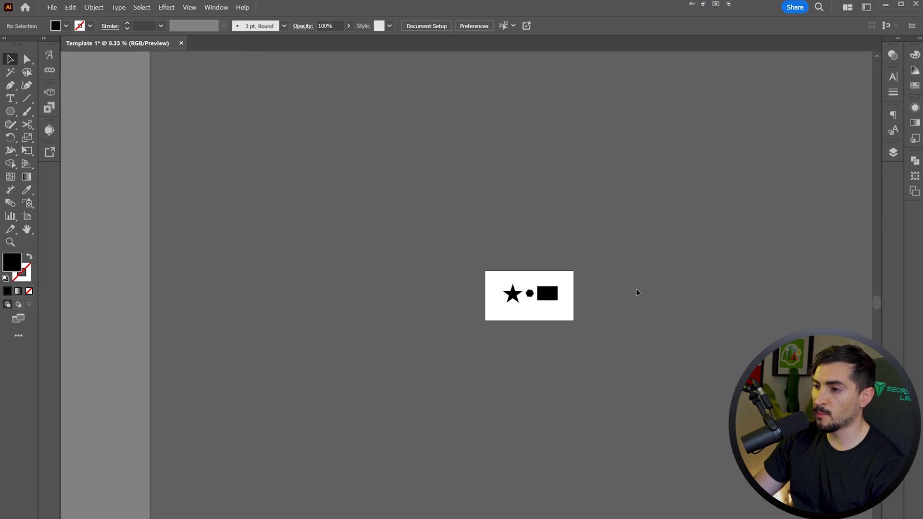
{"action": "scroll", "coordinate": [636, 292], "scroll_direction": "down", "scroll_amount": 1}
{"action": "left_click_drag", "start_coordinate": [671, 289], "coordinate": [422, 319]}
{"action": "scroll", "coordinate": [420, 289], "scroll_direction": "down", "scroll_amount": 1}
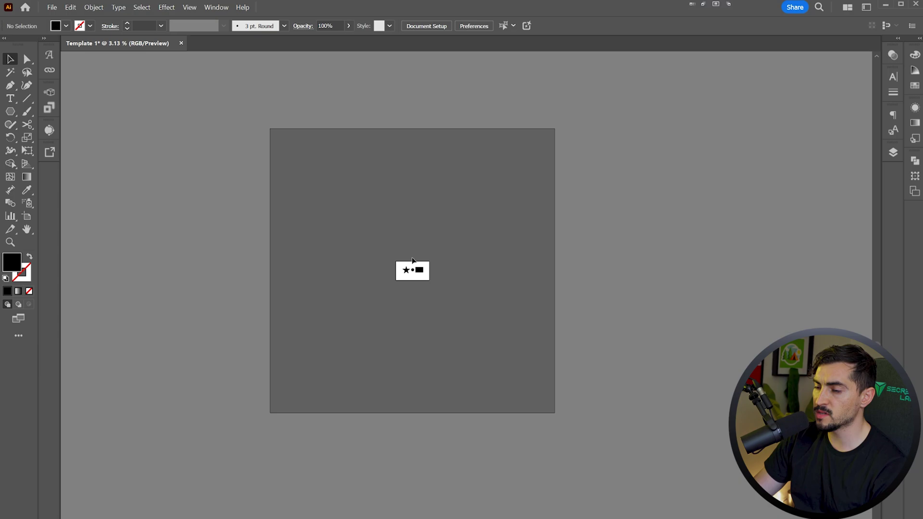
Select all shapes and delete them from the artboard
{"action": "scroll", "coordinate": [412, 261], "scroll_direction": "up", "scroll_amount": 3}
{"action": "left_click_drag", "start_coordinate": [596, 287], "coordinate": [523, 238]}
{"action": "key", "text": "ctrl+a"}
{"action": "key", "text": "Delete"}
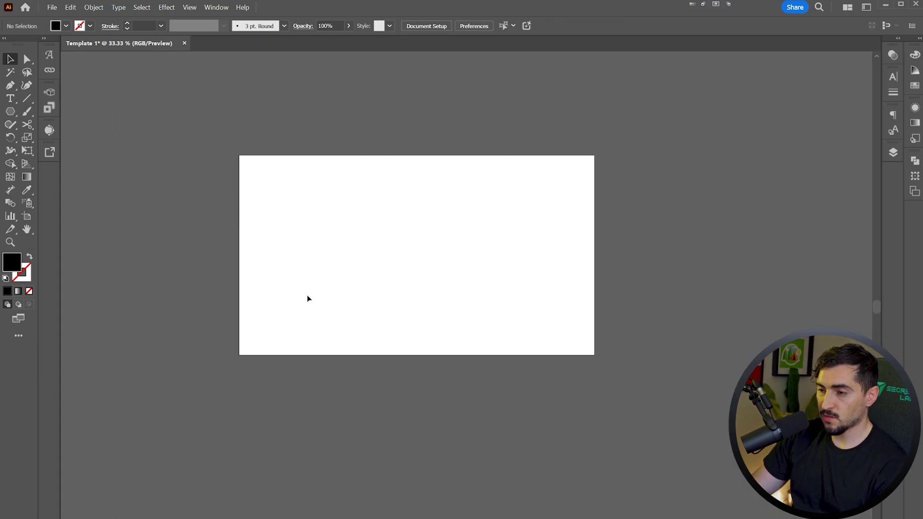
Duplicate the 1920 × 1080 px artboard with the Artboard tool, placing the copy to the right of the original
{"action": "key", "text": "shift+o"}
{"action": "left_click_drag", "start_coordinate": [394, 260], "coordinate": [206, 260]}
{"action": "scroll", "coordinate": [273, 264], "scroll_direction": "down", "scroll_amount": 1}
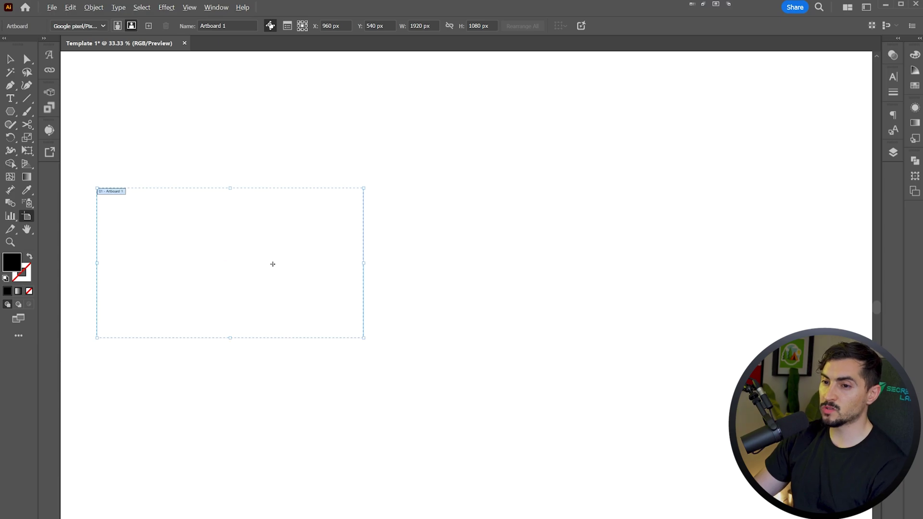
{"action": "key", "text": "Escape"}
{"action": "key", "text": "shift+o"}
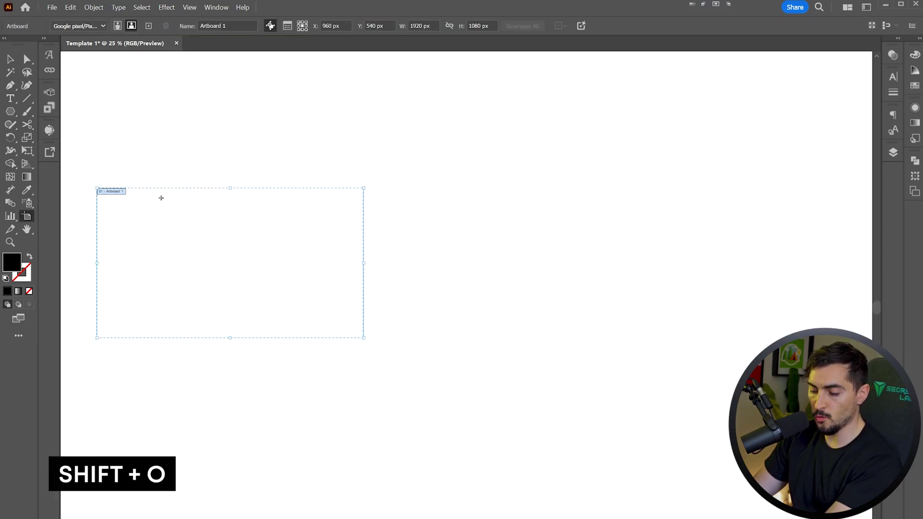
{"action": "scroll", "coordinate": [100, 193], "scroll_direction": "up", "scroll_amount": 3}
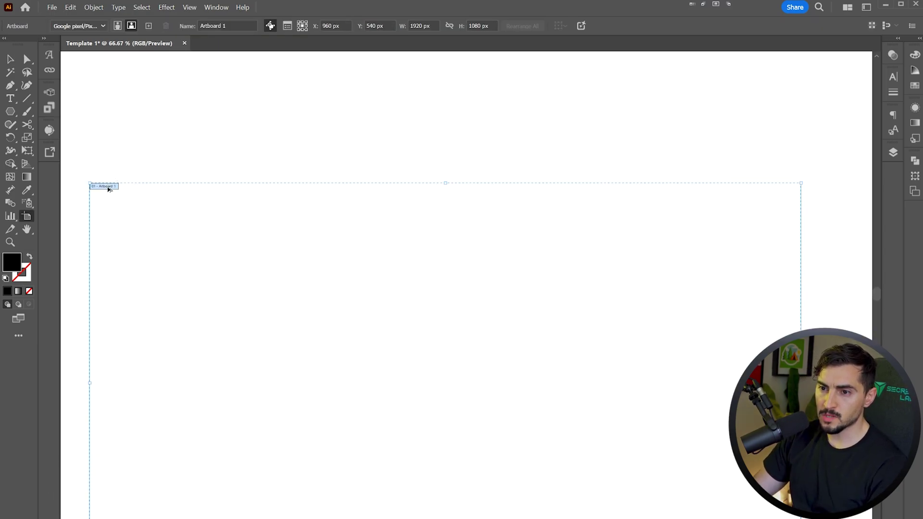
{"action": "scroll", "coordinate": [108, 189], "scroll_direction": "down", "scroll_amount": 3}
{"action": "left_click_drag", "start_coordinate": [142, 212], "coordinate": [493, 213]}
{"action": "key", "text": "v"}
{"action": "scroll", "coordinate": [645, 151], "scroll_direction": "down", "scroll_amount": 1}
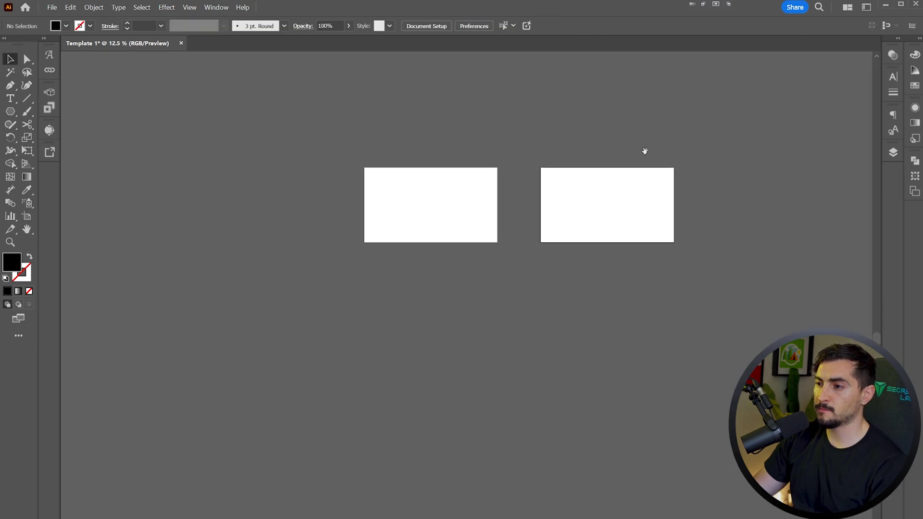
Show the list of artboards and add eight more artboards to the document, making ten in all
{"action": "left_click", "coordinate": [910, 192]}
{"action": "left_click_drag", "start_coordinate": [837, 154], "coordinate": [527, 244]}
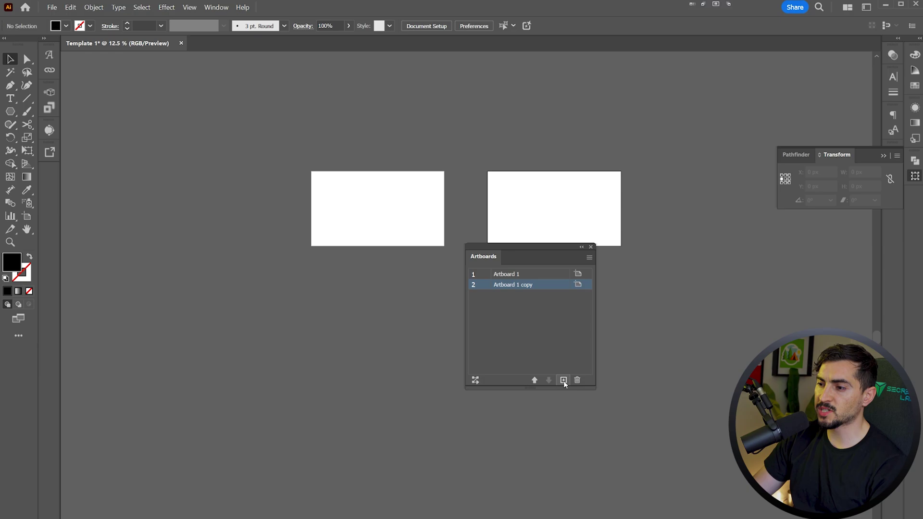
{"action": "double_click", "coordinate": [563, 381]}
{"action": "left_click", "coordinate": [563, 381]}
{"action": "double_click", "coordinate": [563, 381]}
{"action": "left_click", "coordinate": [563, 380]}
{"action": "double_click", "coordinate": [564, 381]}
Rearrange all ten artboards into a grid with six columns
{"action": "left_click_drag", "start_coordinate": [519, 249], "coordinate": [633, 351]}
{"action": "left_click", "coordinate": [713, 318]}
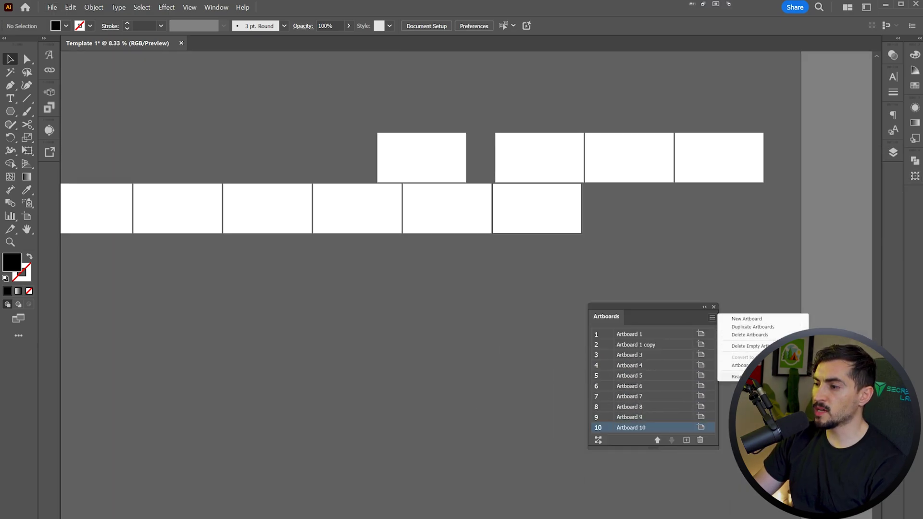
{"action": "left_click", "coordinate": [748, 377]}
{"action": "left_click", "coordinate": [663, 326]}
{"action": "scroll", "coordinate": [606, 179], "scroll_direction": "down", "scroll_amount": 2}
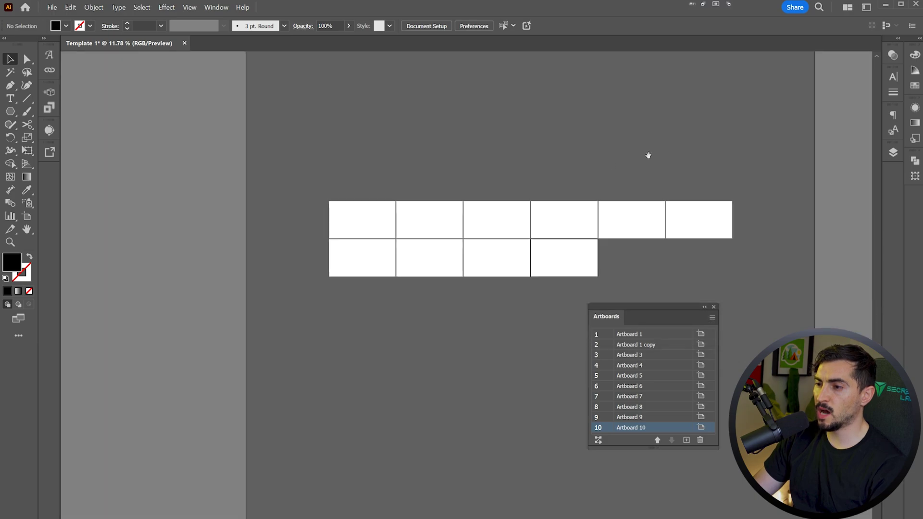
{"action": "left_click_drag", "start_coordinate": [648, 155], "coordinate": [594, 144]}
{"action": "scroll", "coordinate": [589, 210], "scroll_direction": "up", "scroll_amount": 1}
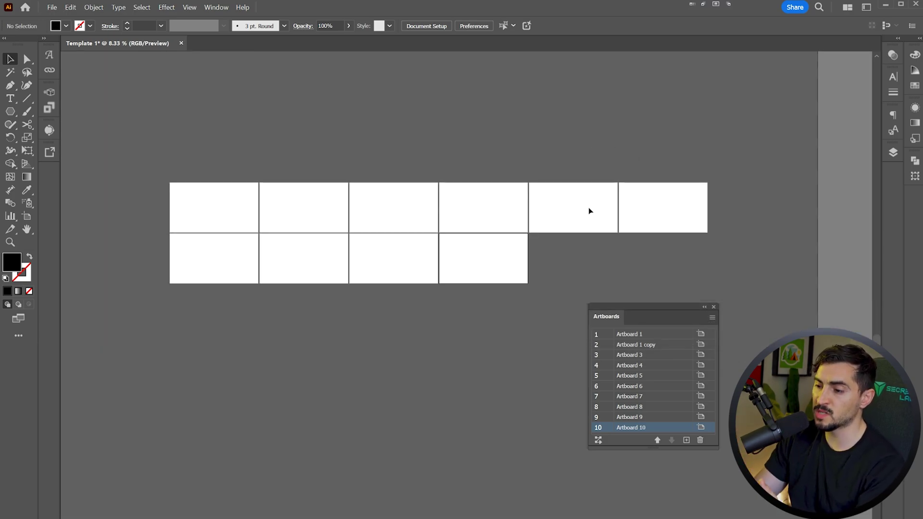
Draw a new artboard about 1901 × 2063 px below the existing ones with the Artboard tool
{"action": "left_click_drag", "start_coordinate": [672, 309], "coordinate": [751, 279]}
{"action": "key", "text": "shift+o"}
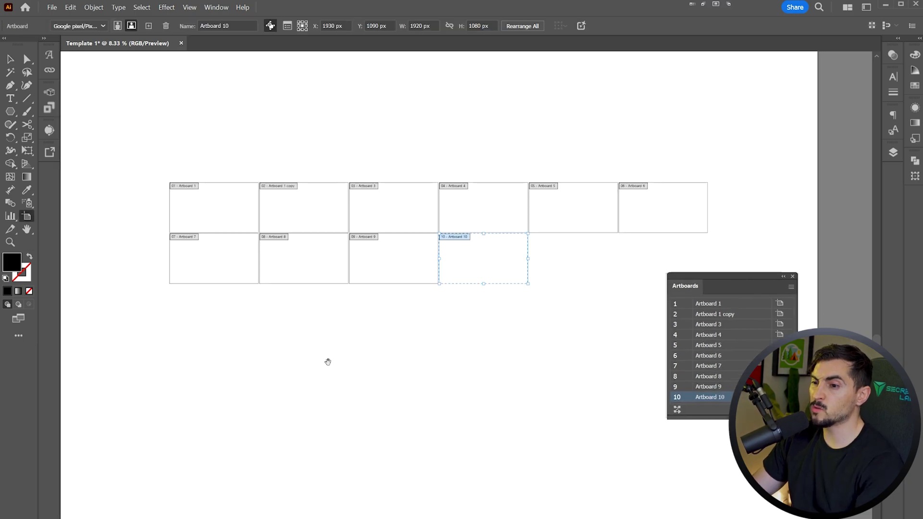
{"action": "scroll", "coordinate": [387, 240], "scroll_direction": "up", "scroll_amount": 1}
{"action": "mouse_move", "coordinate": [328, 361]}
{"action": "left_mouse_down"}
{"action": "mouse_move", "coordinate": [386, 229]}
{"action": "mouse_move", "coordinate": [498, 370]}
{"action": "left_mouse_up"}
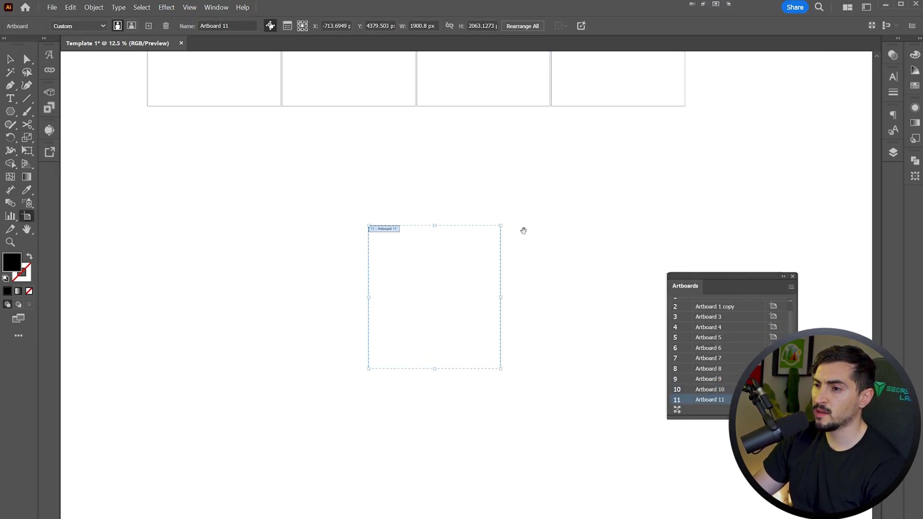
Set the new artboard's width and height to 1080 px each and leave artboard editing
{"action": "left_click", "coordinate": [425, 23]}
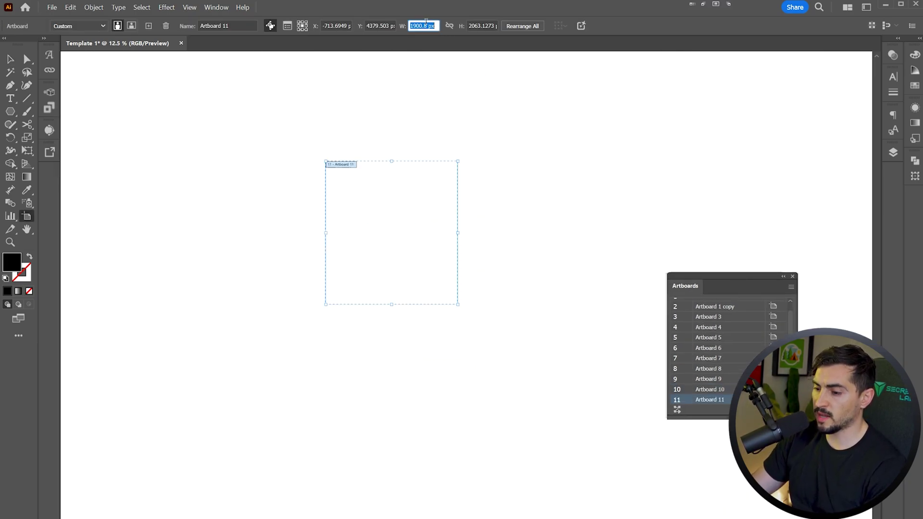
{"action": "key", "text": "Tab"}
{"action": "type", "text": "1080"}
{"action": "key", "text": "Return"}
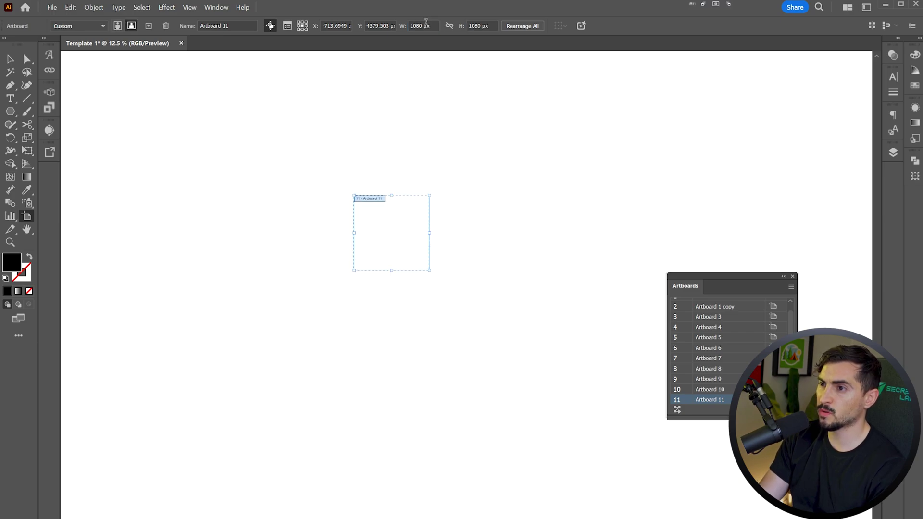
{"action": "key", "text": "v"}
Draw a rectangle from corner to corner so it covers the whole 1080 px square artboard
{"action": "scroll", "coordinate": [408, 225], "scroll_direction": "up", "scroll_amount": 3}
{"action": "key", "text": "m"}
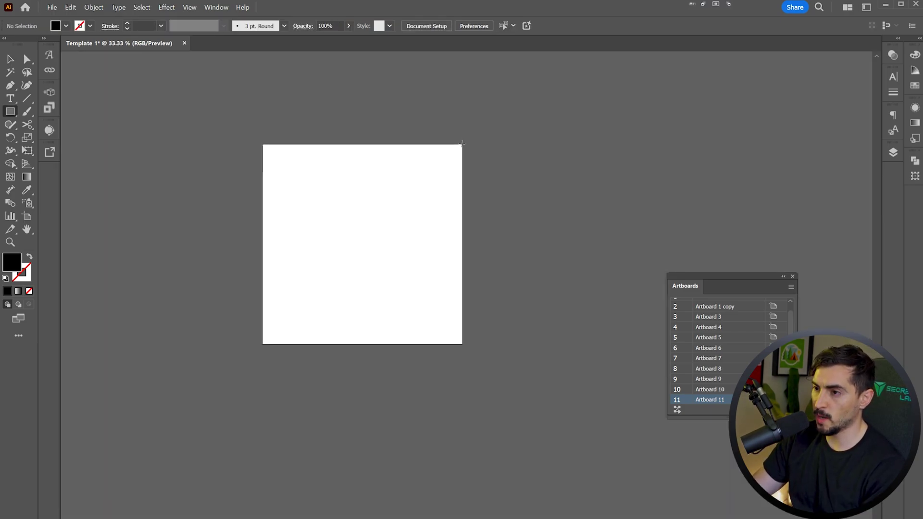
{"action": "left_click_drag", "start_coordinate": [462, 144], "coordinate": [262, 344]}
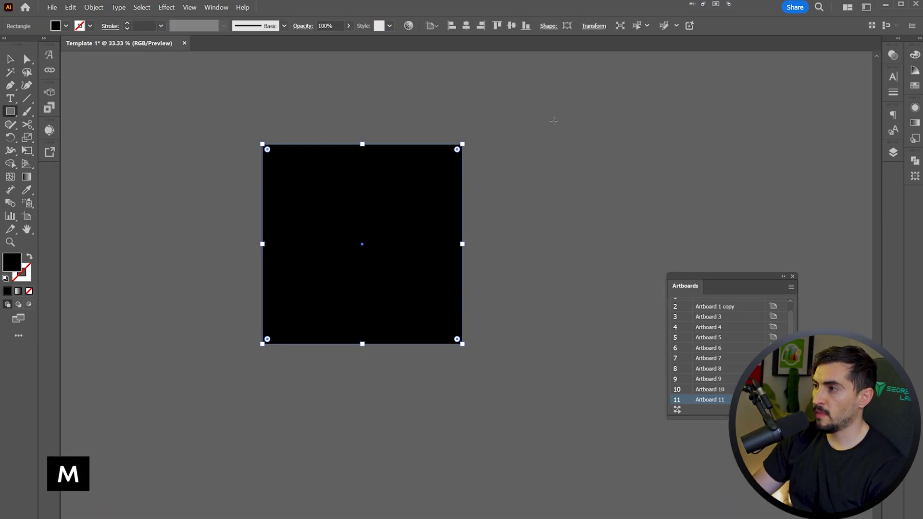
Set the square's fill color to red F20A0A
{"action": "double_click", "coordinate": [10, 264]}
{"action": "type", "text": "F20A0A"}
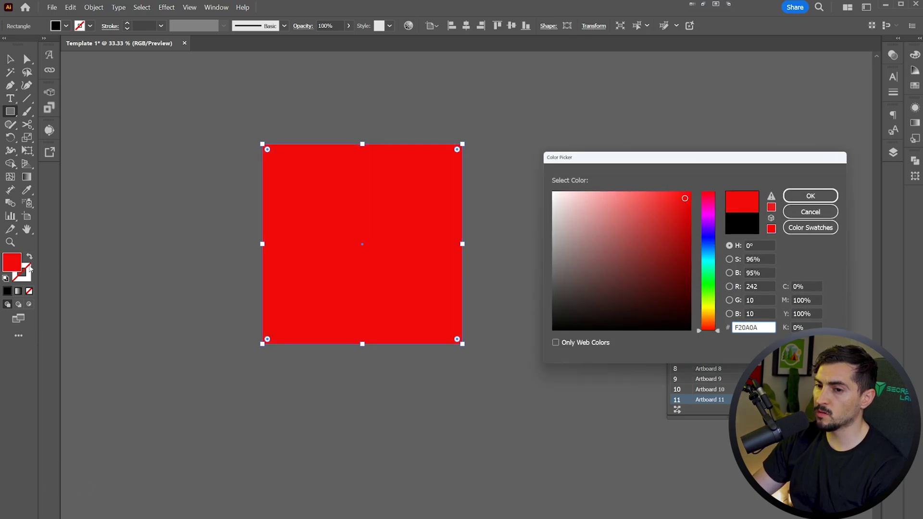
{"action": "left_click", "coordinate": [810, 196]}
{"action": "key", "text": "v"}
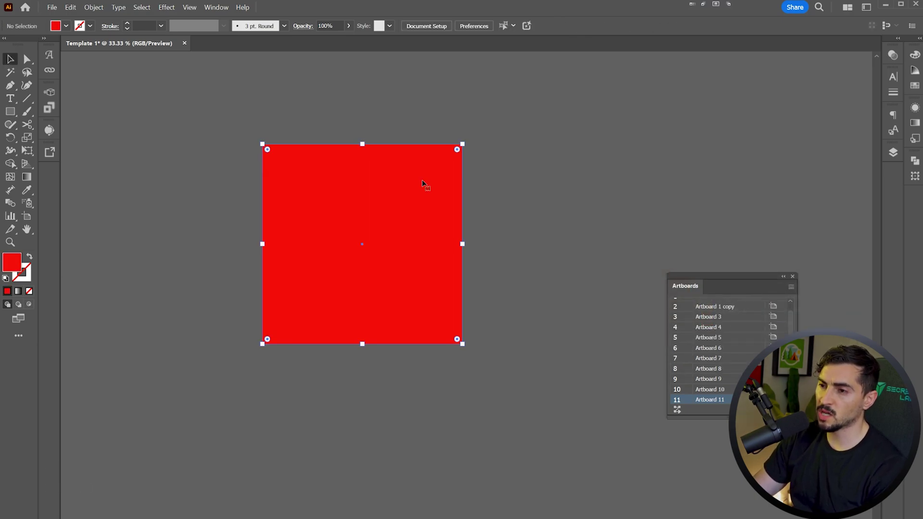
Paste the white CAROUSEL text onto the center of the red square and show the color settings
{"action": "key", "text": "ctrl+shift+a"}
{"action": "key", "text": "ctrl+v"}
{"action": "left_click", "coordinate": [915, 54]}
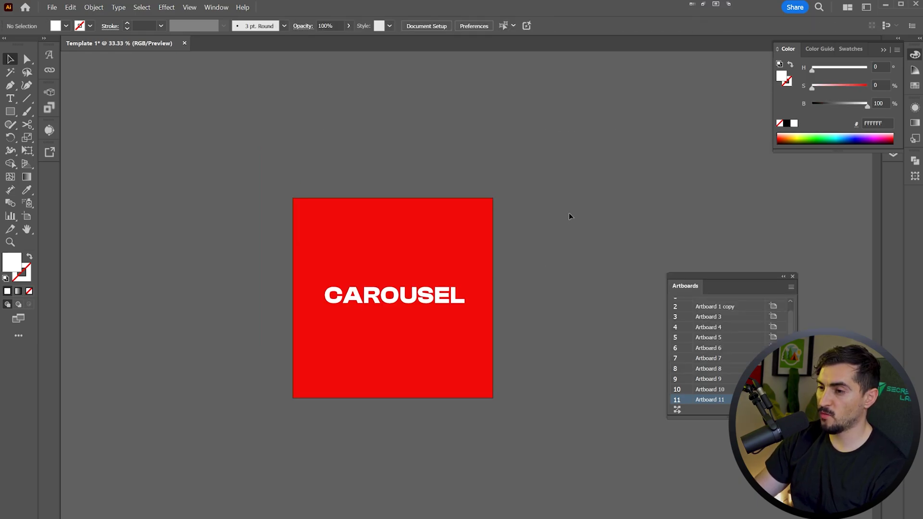
Hide all panels to view the artwork without distractions, and bring them back
{"action": "key", "text": "Tab"}
{"action": "scroll", "coordinate": [570, 213], "scroll_direction": "down", "scroll_amount": 2}
{"action": "scroll", "coordinate": [485, 221], "scroll_direction": "up", "scroll_amount": 1}
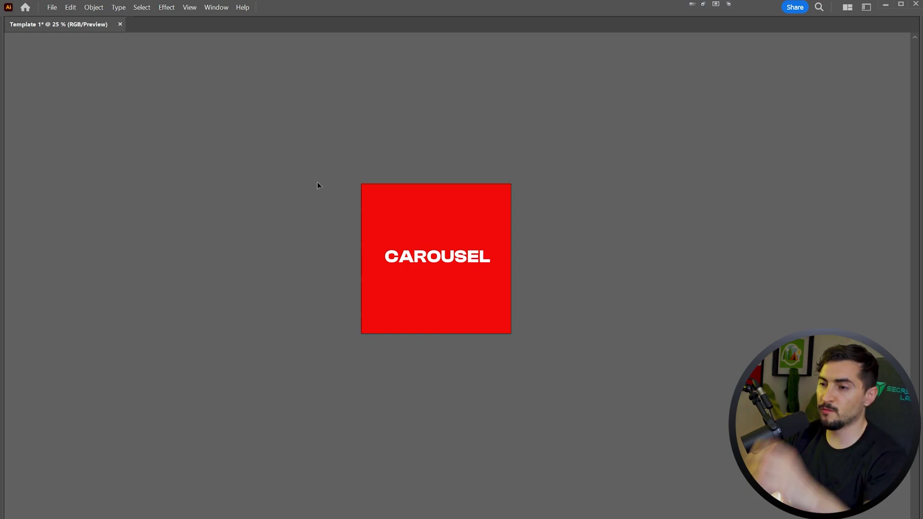
{"action": "key", "text": "F6"}
{"action": "key", "text": "Tab"}
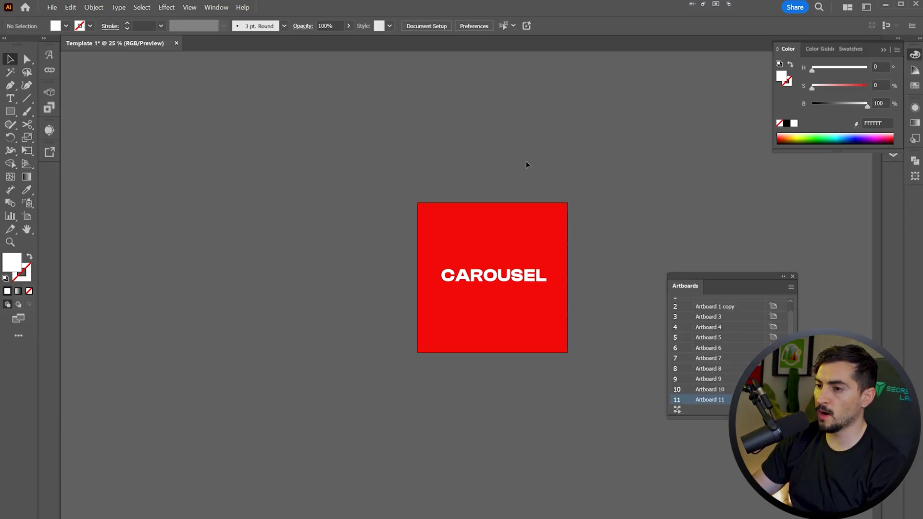
Paint loose white looping strokes around the CAROUSEL text with the Paintbrush tool
{"action": "left_click", "coordinate": [11, 113]}
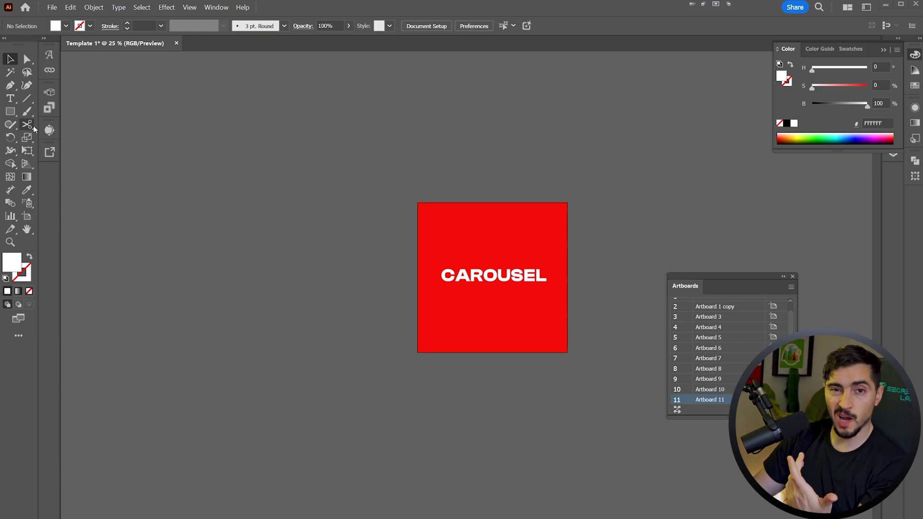
{"action": "key", "text": "b"}
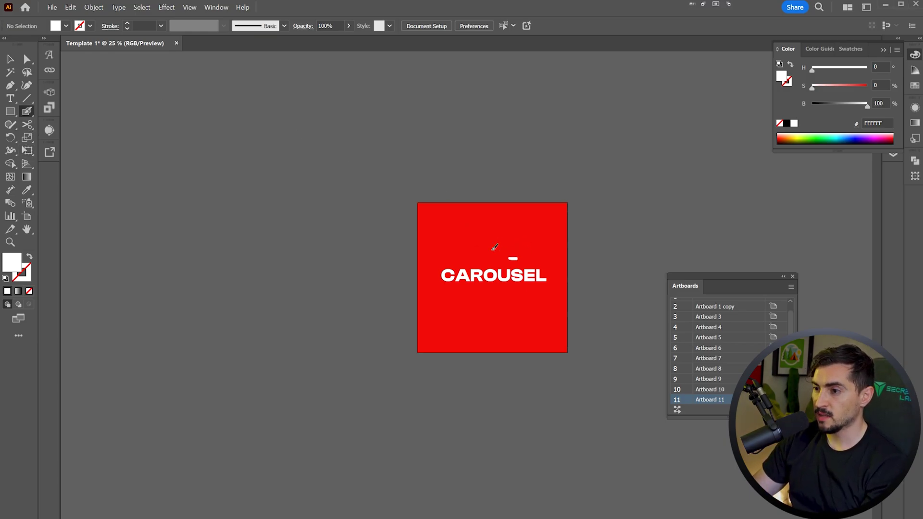
{"action": "mouse_move", "coordinate": [493, 250]}
{"action": "left_mouse_down"}
{"action": "mouse_move", "coordinate": [577, 254]}
{"action": "mouse_move", "coordinate": [450, 238]}
{"action": "left_mouse_up"}
{"action": "scroll", "coordinate": [531, 262], "scroll_direction": "up", "scroll_amount": 4}
{"action": "scroll", "coordinate": [512, 220], "scroll_direction": "down", "scroll_amount": 2}
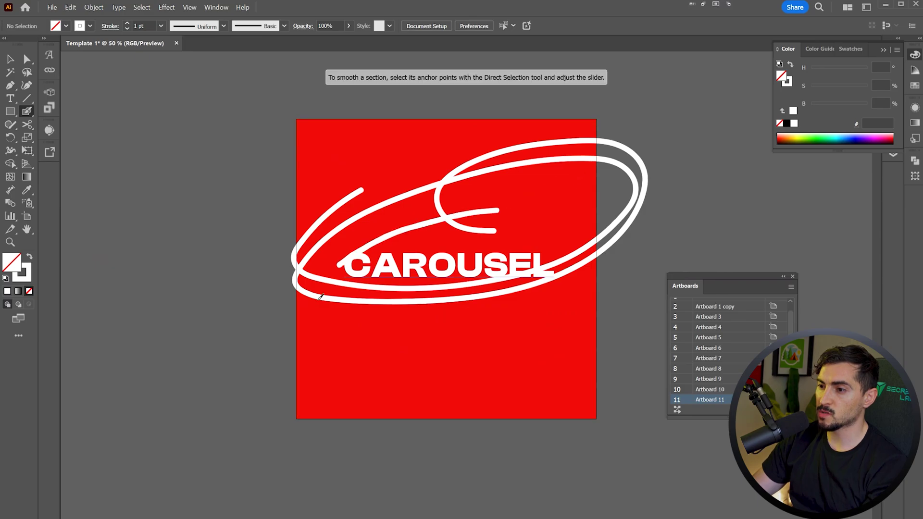
Undo the looping brush strokes and paint a single white underline below the CAROUSEL text
{"action": "key", "text": "ctrl+z"}
{"action": "left_click_drag", "start_coordinate": [357, 301], "coordinate": [583, 275]}
{"action": "key", "text": "v"}
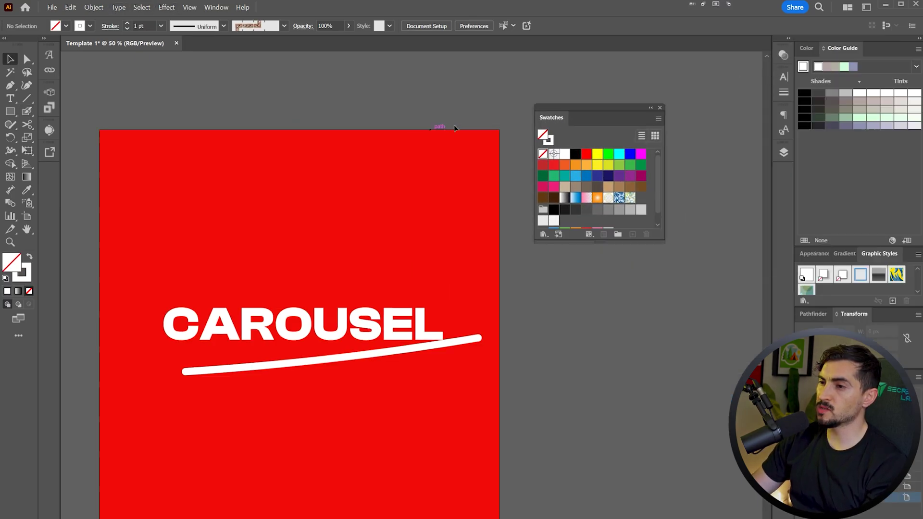
Recolor the CAROUSEL text yellow using a swatch
{"action": "left_click", "coordinate": [452, 144]}
{"action": "left_click", "coordinate": [385, 323]}
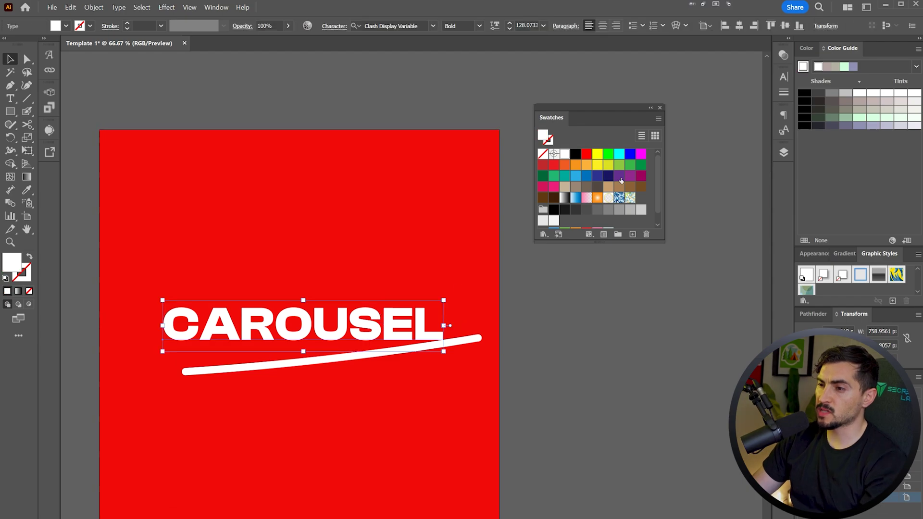
{"action": "left_click", "coordinate": [593, 164]}
{"action": "left_click", "coordinate": [596, 165]}
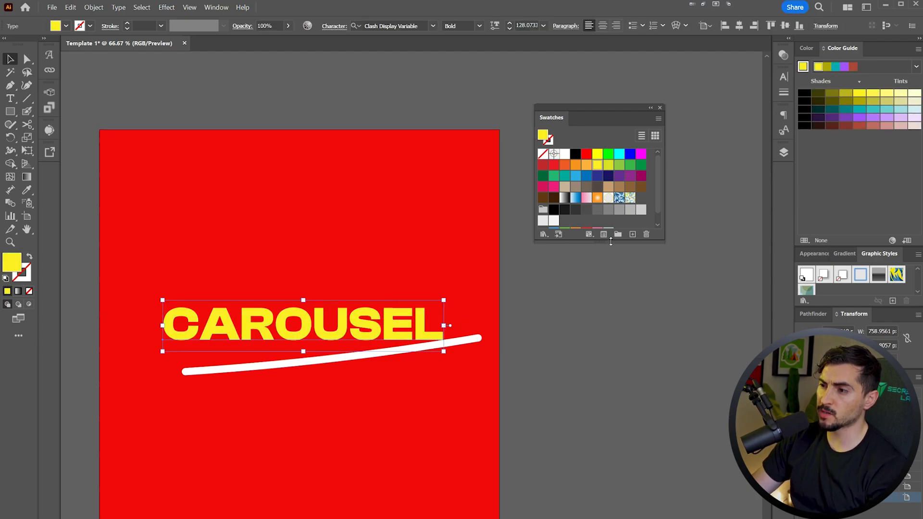
Enlarge the Swatches panel to show every swatch and fill the background square with green
{"action": "left_click_drag", "start_coordinate": [610, 242], "coordinate": [610, 301]}
{"action": "left_click", "coordinate": [429, 170]}
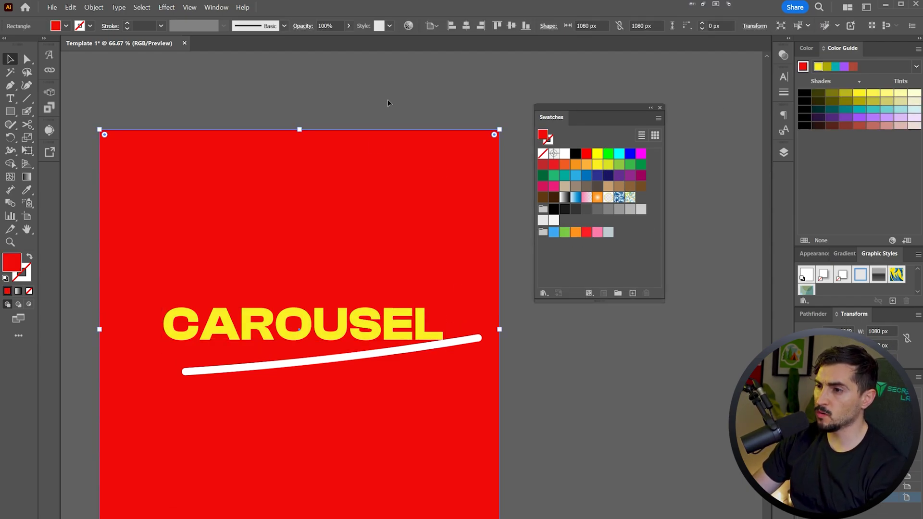
{"action": "left_click", "coordinate": [587, 164]}
{"action": "left_click", "coordinate": [565, 177]}
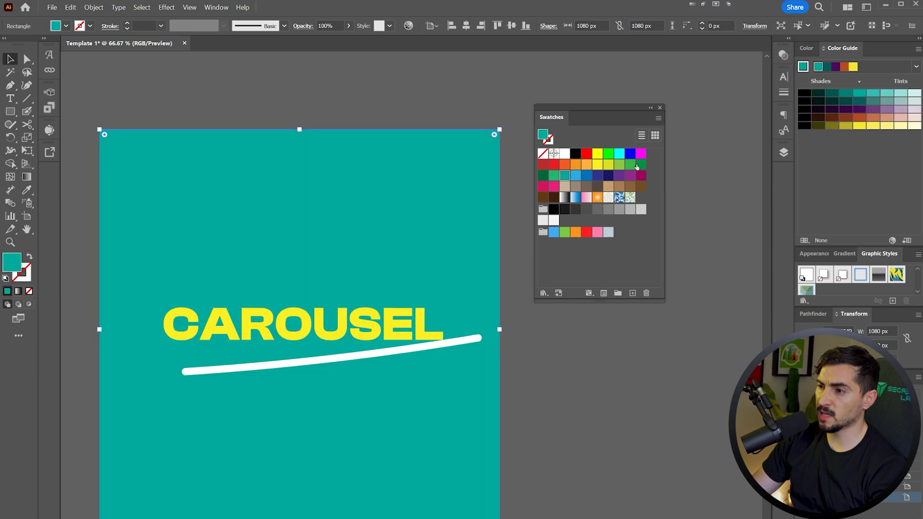
{"action": "left_click", "coordinate": [641, 165]}
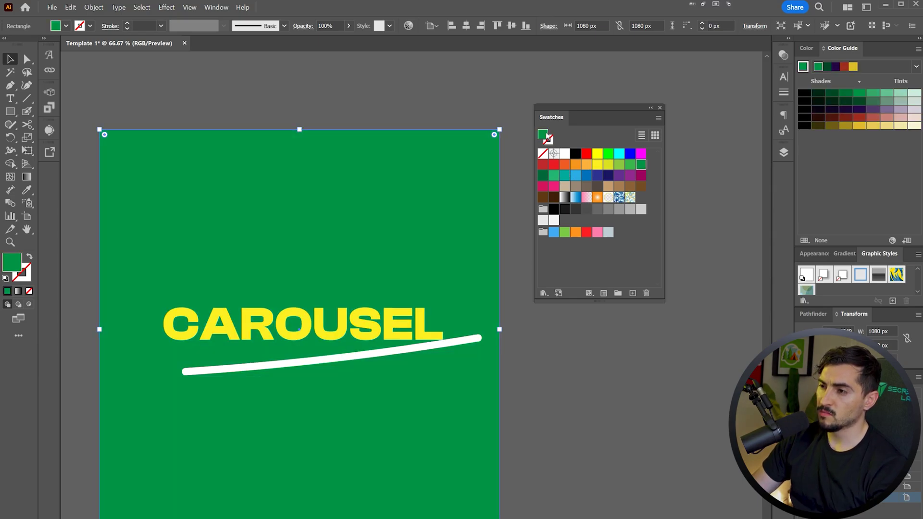
Create a new dark maroon swatch by adjusting the color values, with the background square taking that color
{"action": "left_click", "coordinate": [633, 293]}
{"action": "left_click_drag", "start_coordinate": [394, 278], "coordinate": [433, 278]}
{"action": "left_click_drag", "start_coordinate": [433, 296], "coordinate": [405, 296]}
{"action": "left_click", "coordinate": [429, 387]}
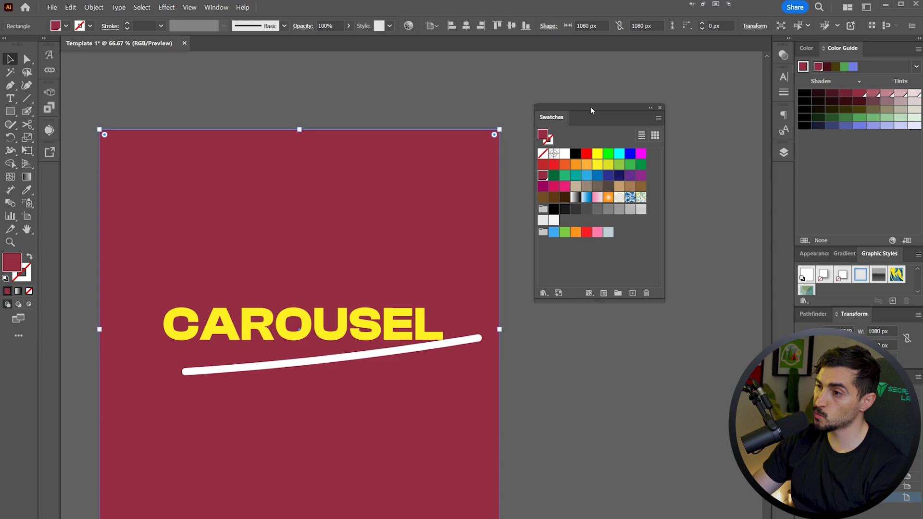
Move the Swatches panel clear of the artwork and recolor the CAROUSEL text with the light green swatch
{"action": "left_click_drag", "start_coordinate": [591, 108], "coordinate": [636, 120]}
{"action": "left_click_drag", "start_coordinate": [503, 166], "coordinate": [544, 123]}
{"action": "left_click", "coordinate": [414, 279]}
{"action": "left_click", "coordinate": [674, 176]}
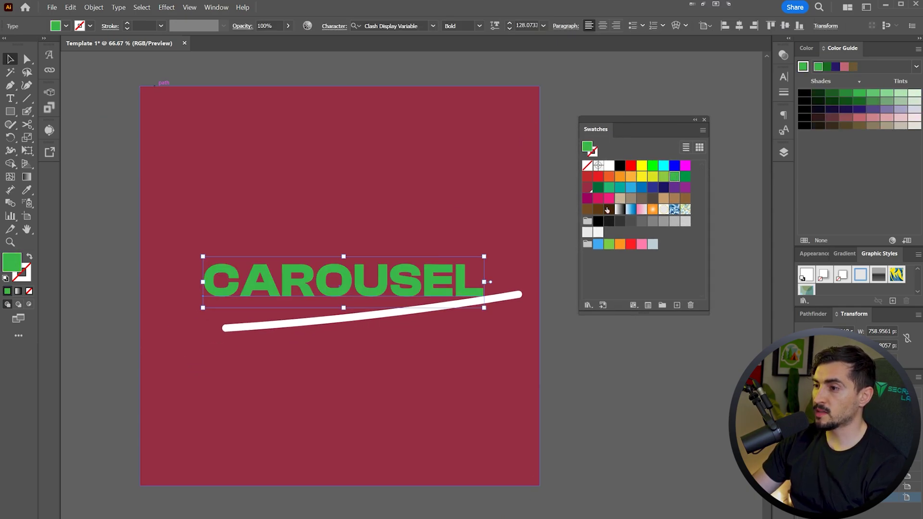
{"action": "mouse_move", "coordinate": [427, 287]}
{"action": "left_mouse_down"}
{"action": "mouse_move", "coordinate": [432, 275]}
{"action": "mouse_move", "coordinate": [426, 309]}
{"action": "mouse_move", "coordinate": [417, 308]}
{"action": "left_mouse_up"}
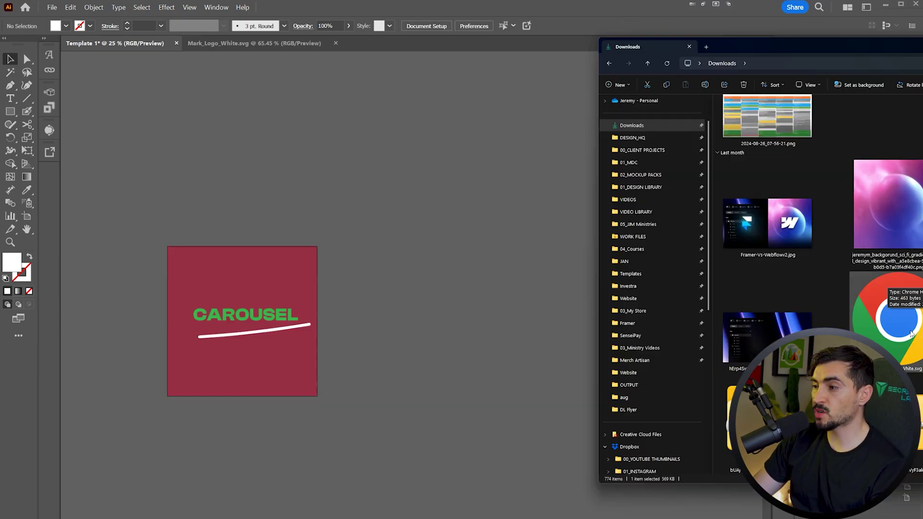
Bring in Mark_Logo_White.svg from the Downloads folder and scale the logo to about 590 px wide
{"action": "left_click_drag", "start_coordinate": [912, 334], "coordinate": [349, 240]}
{"action": "left_click", "coordinate": [543, 239]}
{"action": "scroll", "coordinate": [562, 289], "scroll_direction": "down", "scroll_amount": 2}
{"action": "left_click_drag", "start_coordinate": [532, 294], "coordinate": [523, 463]}
{"action": "scroll", "coordinate": [553, 345], "scroll_direction": "down", "scroll_amount": 4}
{"action": "left_click_drag", "start_coordinate": [577, 214], "coordinate": [533, 242]}
{"action": "scroll", "coordinate": [499, 268], "scroll_direction": "up", "scroll_amount": 3}
{"action": "scroll", "coordinate": [505, 260], "scroll_direction": "down", "scroll_amount": 5}
{"action": "scroll", "coordinate": [506, 266], "scroll_direction": "up", "scroll_amount": 5}
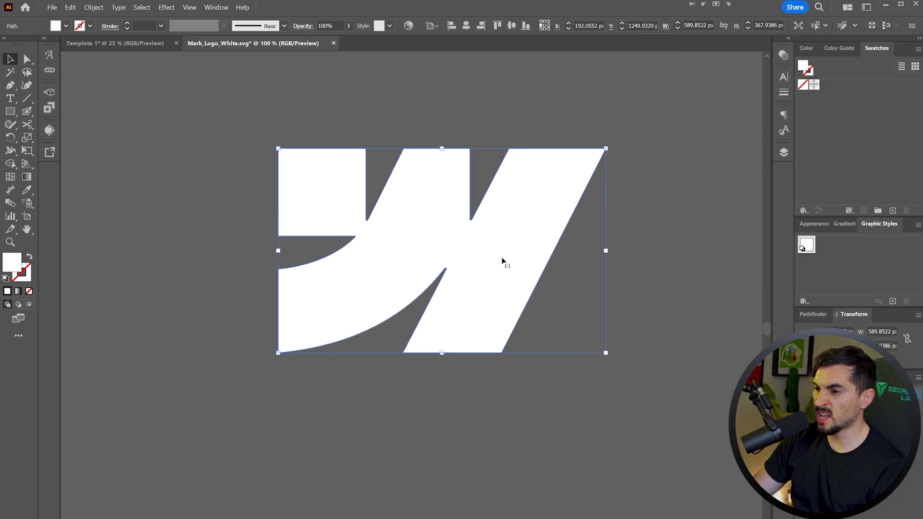
Enlarge the white vector logo until it nearly fills the whole canvas area, and deselect it
{"action": "scroll", "coordinate": [532, 279], "scroll_direction": "down", "scroll_amount": 8}
{"action": "left_click_drag", "start_coordinate": [537, 284], "coordinate": [771, 455]}
{"action": "scroll", "coordinate": [668, 410], "scroll_direction": "down", "scroll_amount": 1}
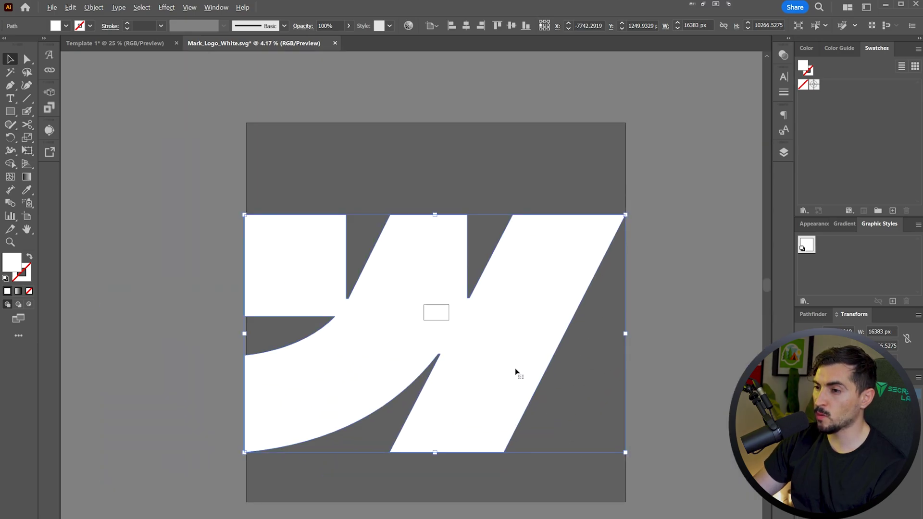
{"action": "left_click_drag", "start_coordinate": [635, 194], "coordinate": [612, 207]}
{"action": "left_click", "coordinate": [602, 169]}
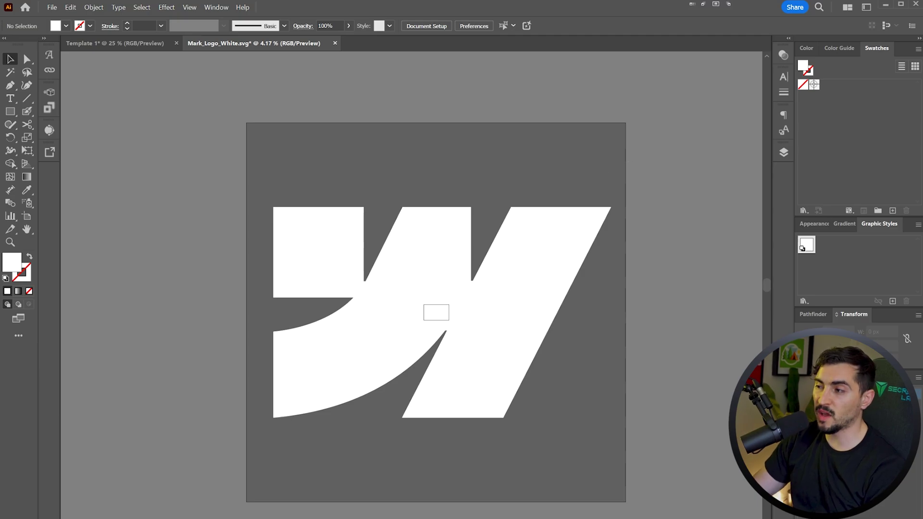
Place the sci-fi gradient PNG from the Downloads folder into the logo document and delete the white logo
{"action": "key", "text": "alt+Tab"}
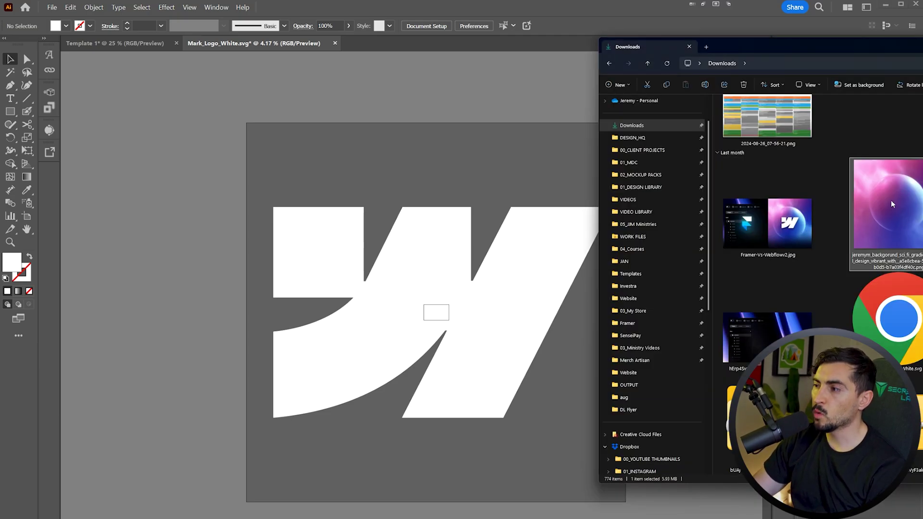
{"action": "left_click_drag", "start_coordinate": [891, 200], "coordinate": [408, 298]}
{"action": "scroll", "coordinate": [414, 293], "scroll_direction": "up", "scroll_amount": 2}
{"action": "left_click", "coordinate": [457, 277]}
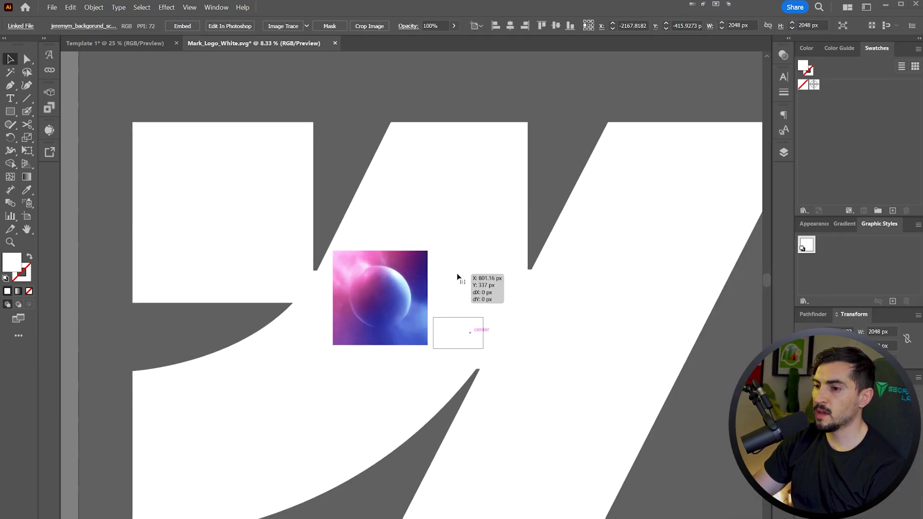
{"action": "key", "text": "Delete"}
Enlarge the placed planet image to about 3063 px square and inspect it up close
{"action": "left_click", "coordinate": [394, 276]}
{"action": "left_click_drag", "start_coordinate": [428, 251], "coordinate": [452, 228]}
{"action": "left_click_drag", "start_coordinate": [394, 312], "coordinate": [481, 191]}
{"action": "scroll", "coordinate": [481, 192], "scroll_direction": "up", "scroll_amount": 4}
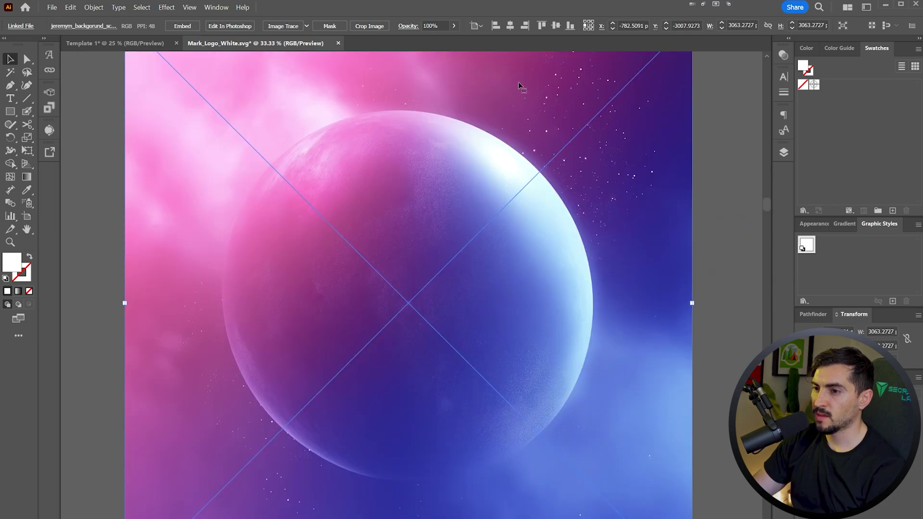
{"action": "left_click_drag", "start_coordinate": [538, 78], "coordinate": [517, 105]}
{"action": "scroll", "coordinate": [542, 109], "scroll_direction": "down", "scroll_amount": 1}
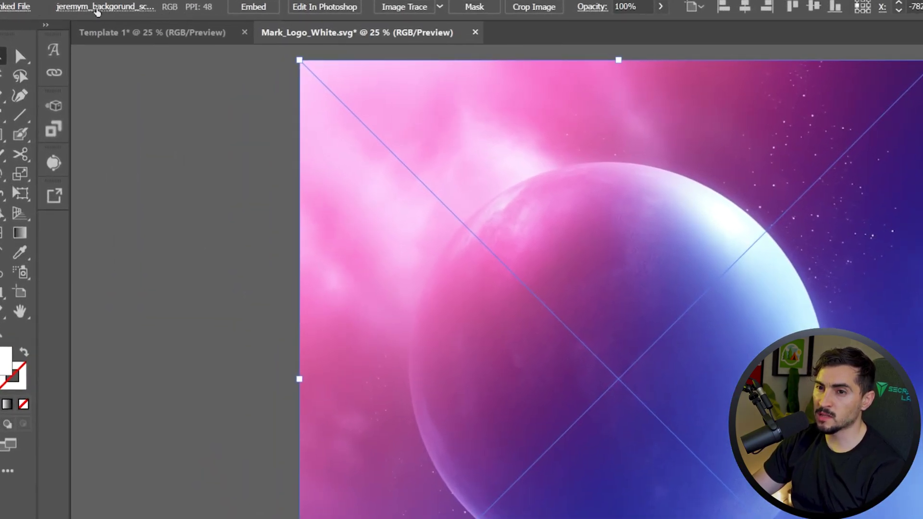
Examine the placed image's link options and its file details in the Links panel
{"action": "left_click", "coordinate": [97, 10]}
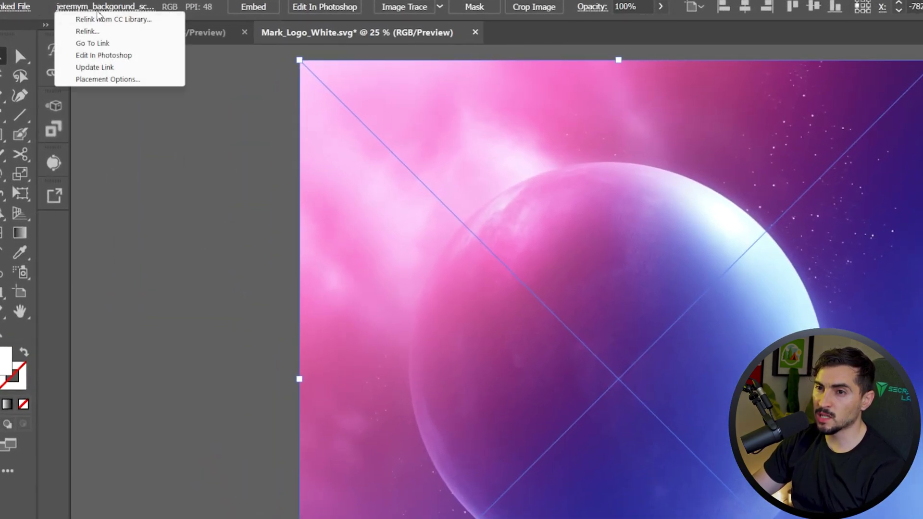
{"action": "left_click", "coordinate": [207, 5]}
{"action": "left_click", "coordinate": [54, 195]}
{"action": "left_click", "coordinate": [57, 127]}
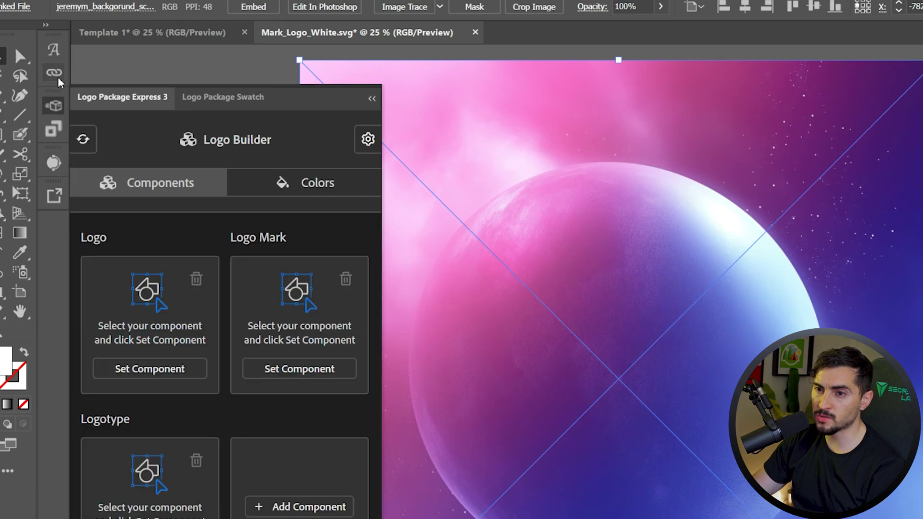
{"action": "left_click", "coordinate": [54, 73]}
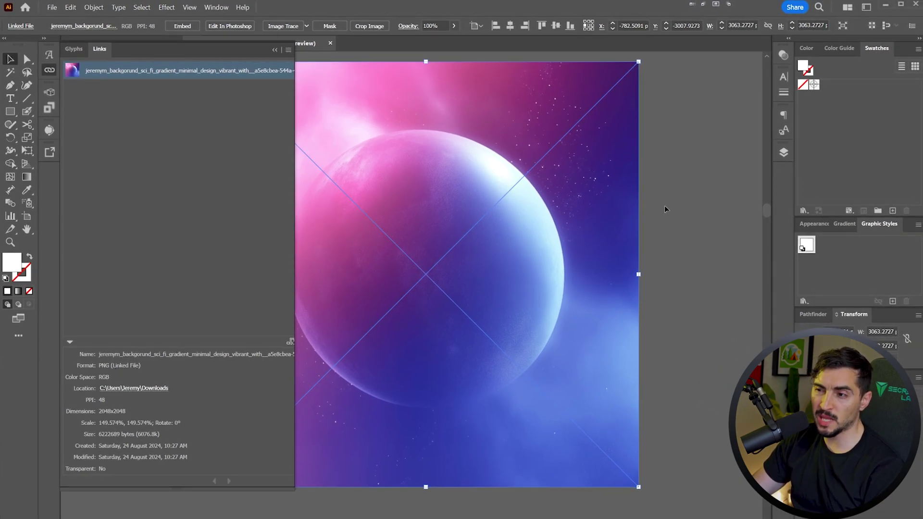
{"action": "left_click", "coordinate": [358, 75]}
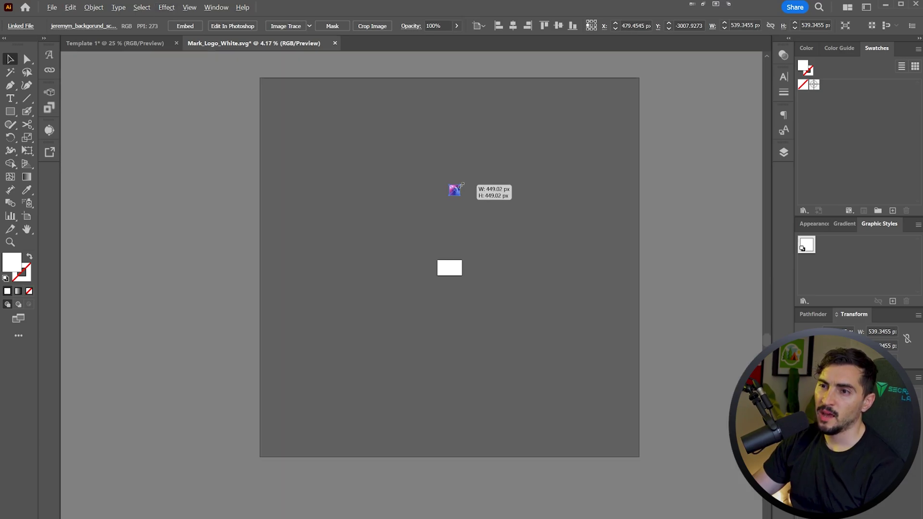
Shrink the planet image to about 278 px square within the white artboard
{"action": "left_click", "coordinate": [463, 189]}
{"action": "left_click_drag", "start_coordinate": [462, 187], "coordinate": [516, 190]}
{"action": "scroll", "coordinate": [449, 264], "scroll_direction": "up", "scroll_amount": 6}
{"action": "scroll", "coordinate": [453, 267], "scroll_direction": "up", "scroll_amount": 3}
{"action": "scroll", "coordinate": [532, 293], "scroll_direction": "up", "scroll_amount": 1}
Apply a Gaussian Blur effect with a radius of about 9.76 pixels to the planet image
{"action": "left_click", "coordinate": [166, 9]}
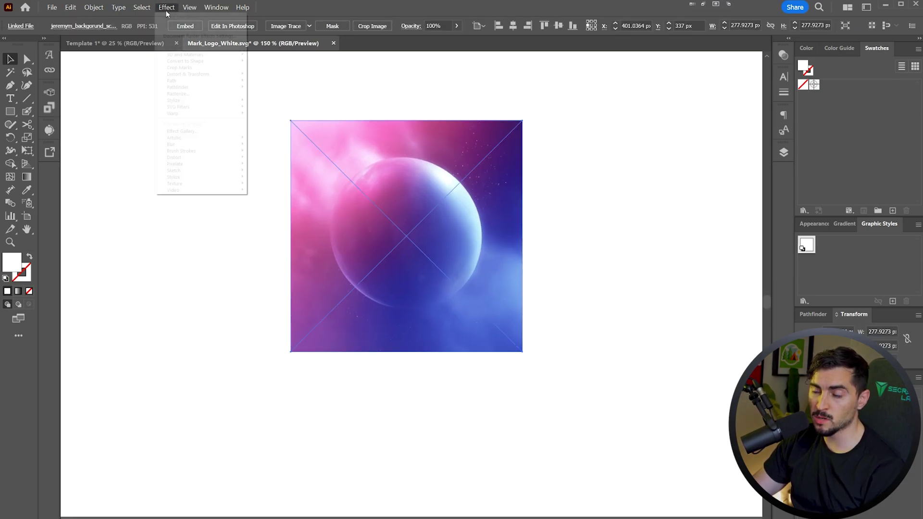
{"action": "mouse_move", "coordinate": [202, 144]}
{"action": "left_click", "coordinate": [275, 145]}
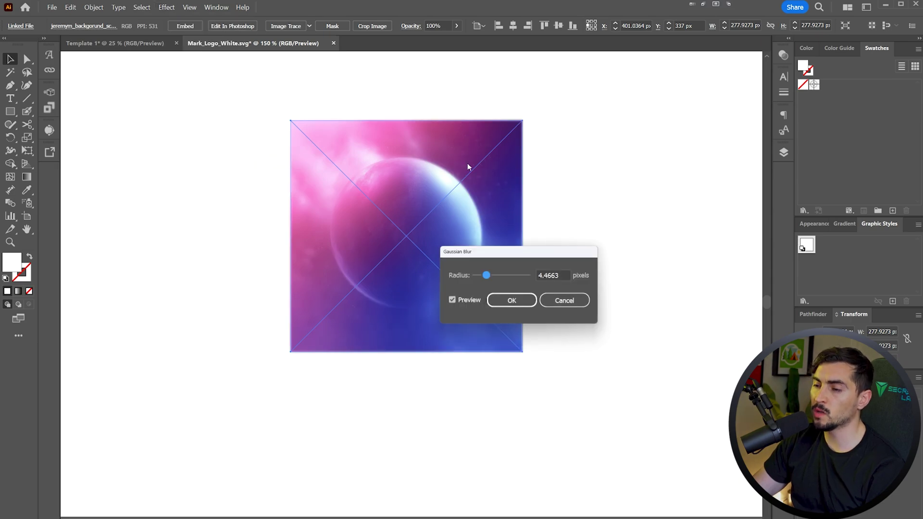
{"action": "left_click_drag", "start_coordinate": [486, 275], "coordinate": [500, 275]}
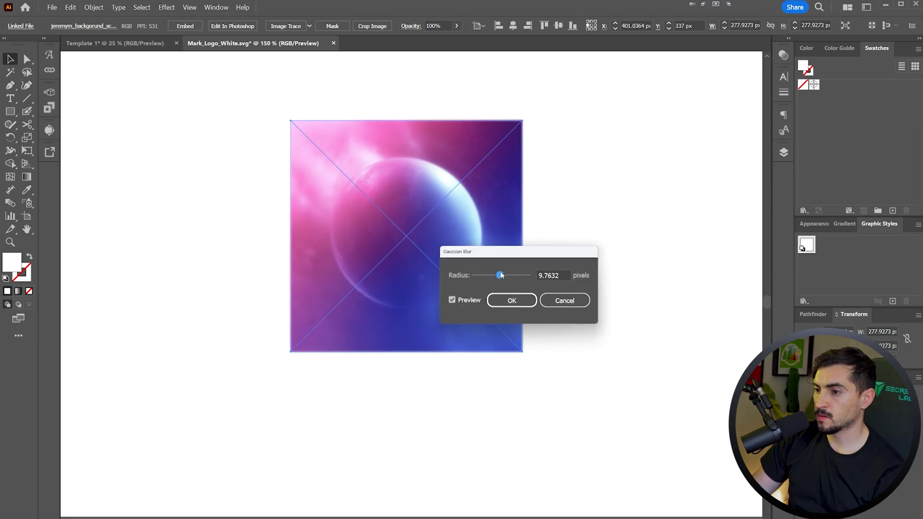
{"action": "left_click", "coordinate": [510, 301]}
Detach the Appearance panel, make it taller and place it beside the planet image
{"action": "left_click", "coordinate": [815, 223]}
{"action": "left_click_drag", "start_coordinate": [815, 224], "coordinate": [587, 133]}
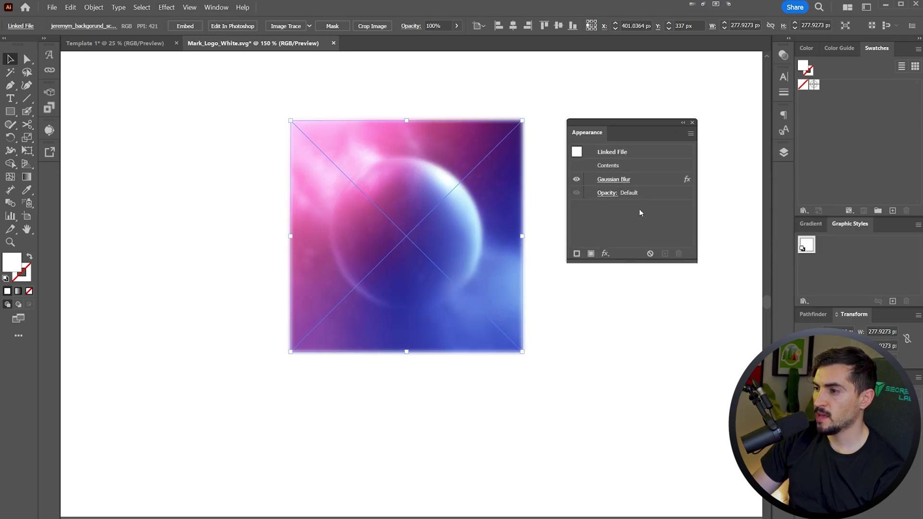
{"action": "left_click_drag", "start_coordinate": [631, 261], "coordinate": [632, 271]}
{"action": "left_click_drag", "start_coordinate": [605, 124], "coordinate": [614, 181]}
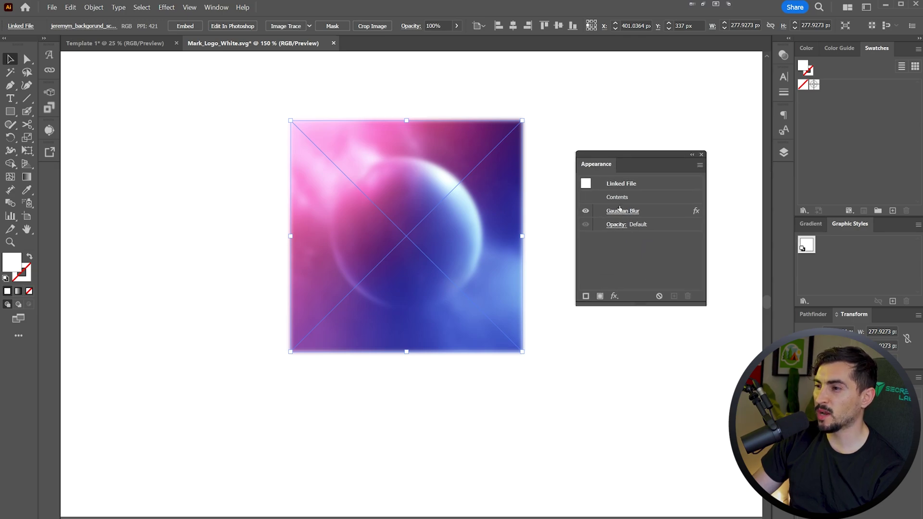
Toggle the Gaussian Blur's visibility off and on to compare the image with and without it
{"action": "left_click", "coordinate": [586, 212]}
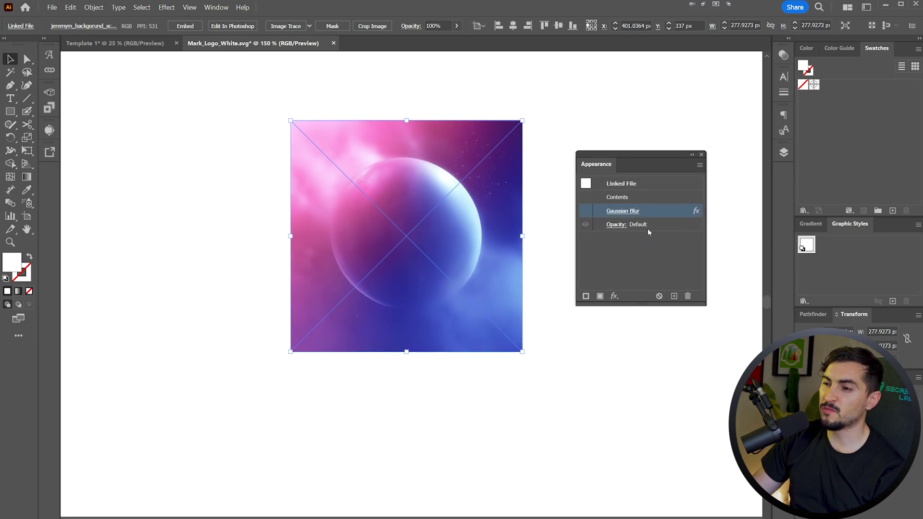
{"action": "left_click", "coordinate": [585, 211]}
{"action": "left_click", "coordinate": [586, 212]}
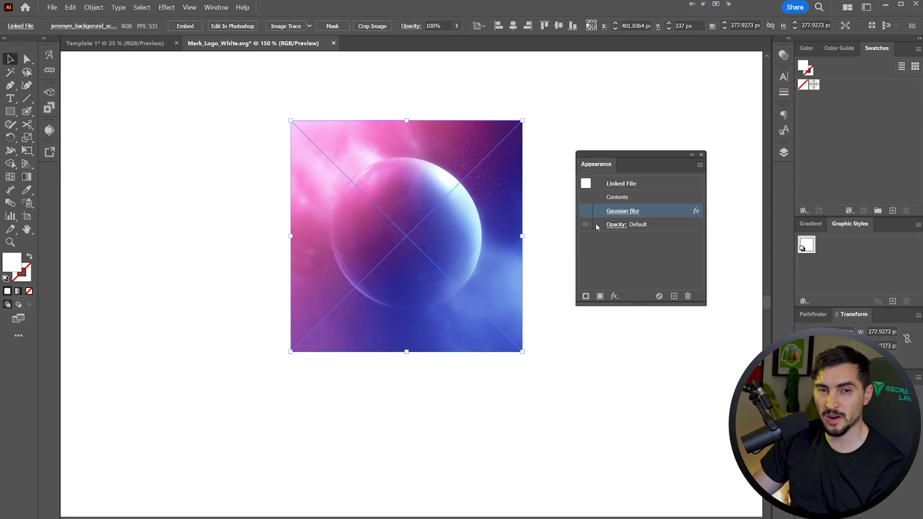
{"action": "scroll", "coordinate": [475, 213], "scroll_direction": "up", "scroll_amount": 1}
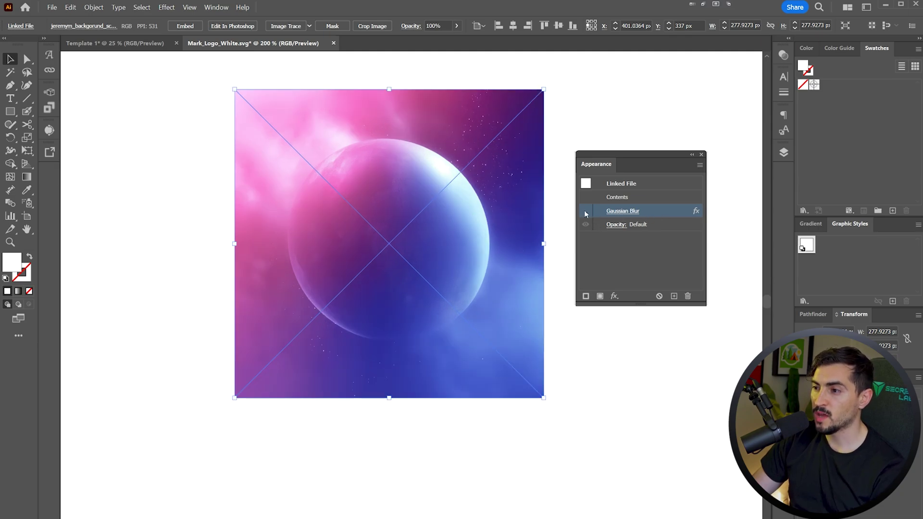
{"action": "left_click", "coordinate": [585, 212]}
Add a Drop Shadow effect to the image in Multiply mode with 75% opacity, 7 px X and Y offsets and 5 px blur
{"action": "left_click", "coordinate": [614, 296]}
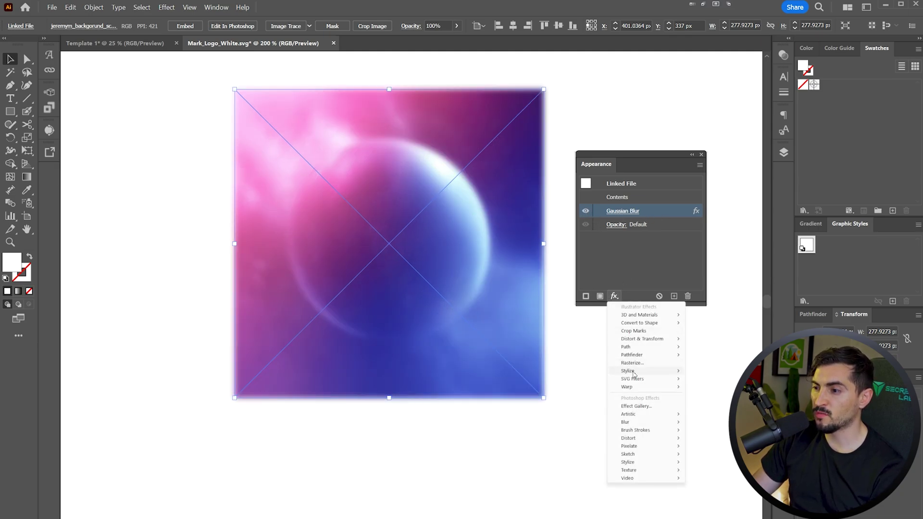
{"action": "mouse_move", "coordinate": [669, 382]}
{"action": "mouse_move", "coordinate": [639, 371]}
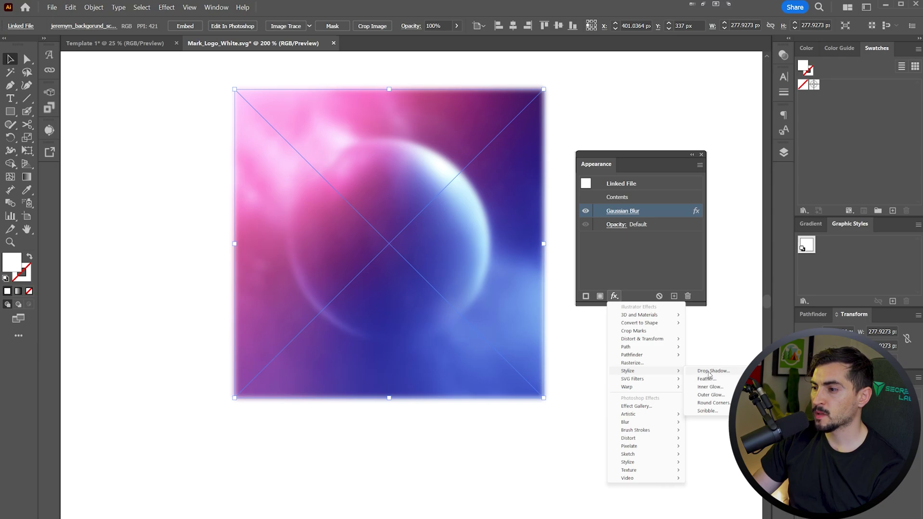
{"action": "left_click", "coordinate": [711, 371]}
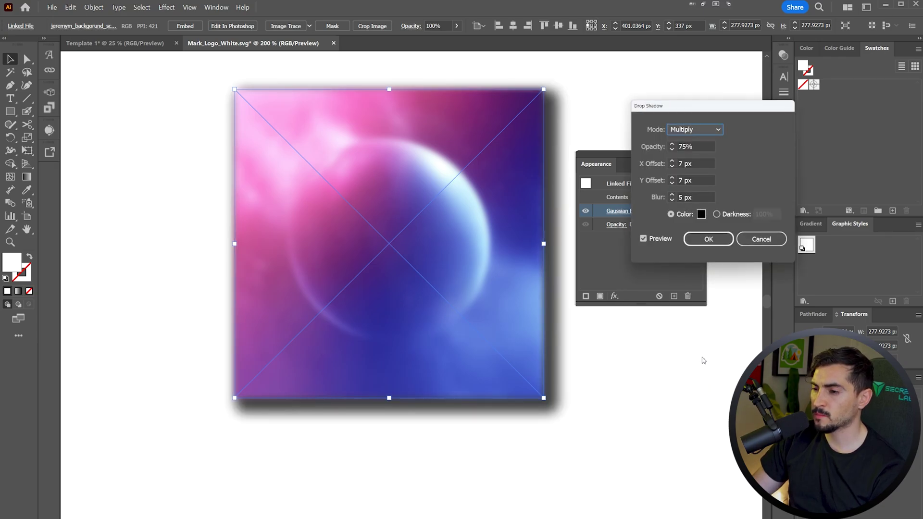
{"action": "left_click", "coordinate": [702, 238]}
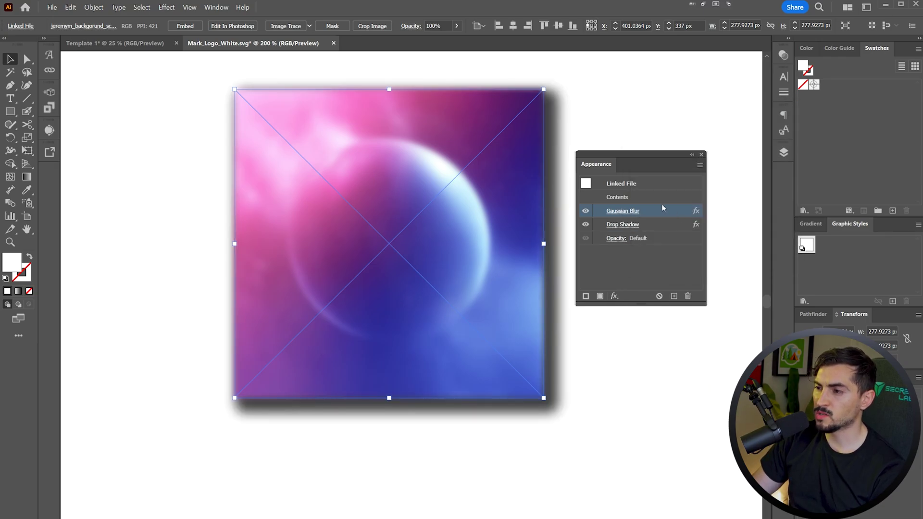
Hide both the Gaussian Blur and Drop Shadow effects, dock the Appearance panel beside Graphic Styles and deselect the image
{"action": "left_click", "coordinate": [586, 212]}
{"action": "left_click", "coordinate": [586, 225]}
{"action": "left_click", "coordinate": [586, 224]}
{"action": "left_click", "coordinate": [586, 211]}
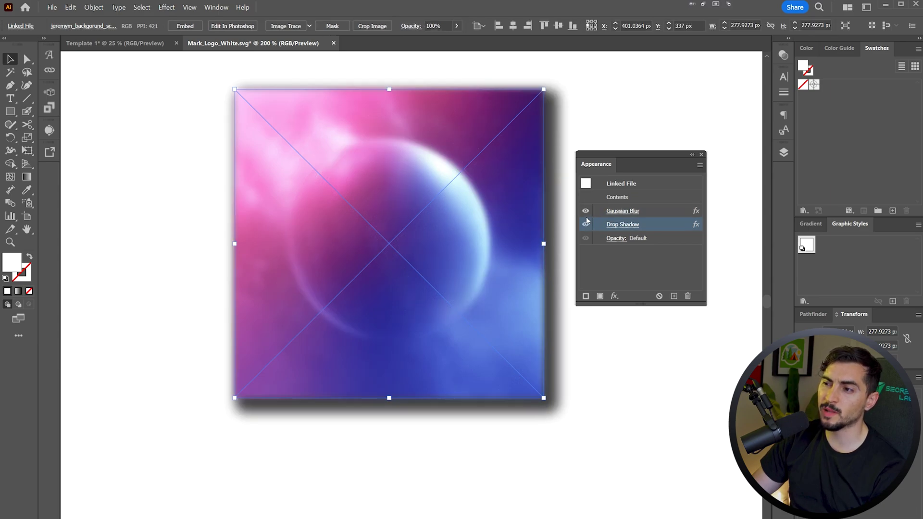
{"action": "left_click", "coordinate": [586, 212]}
{"action": "left_click", "coordinate": [586, 225]}
{"action": "left_click_drag", "start_coordinate": [601, 166], "coordinate": [873, 225]}
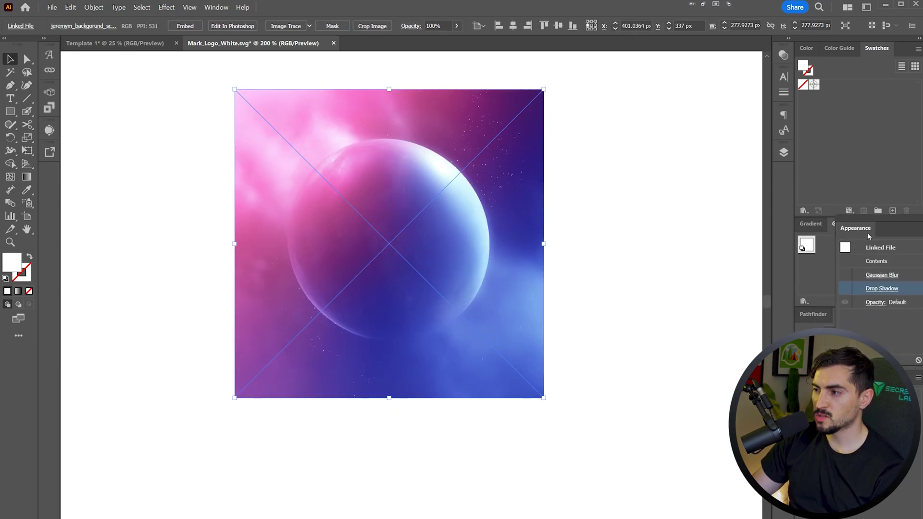
{"action": "left_click", "coordinate": [635, 174]}
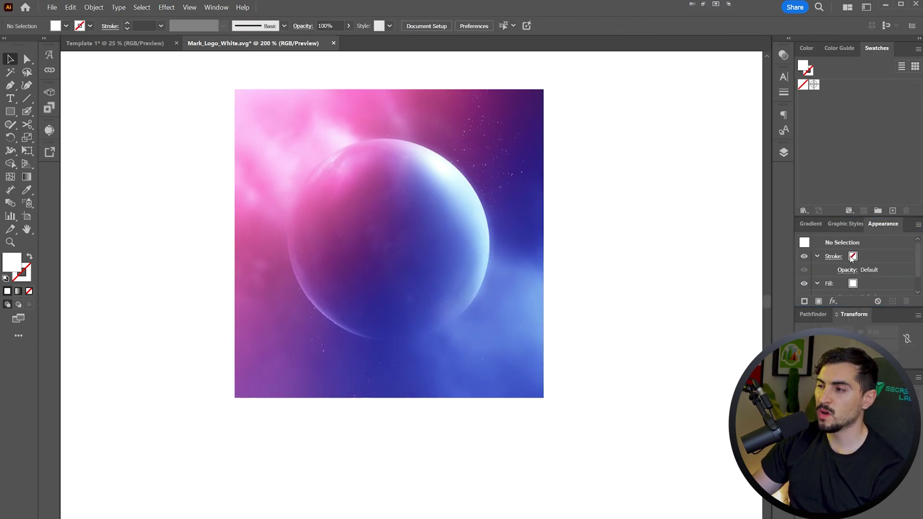